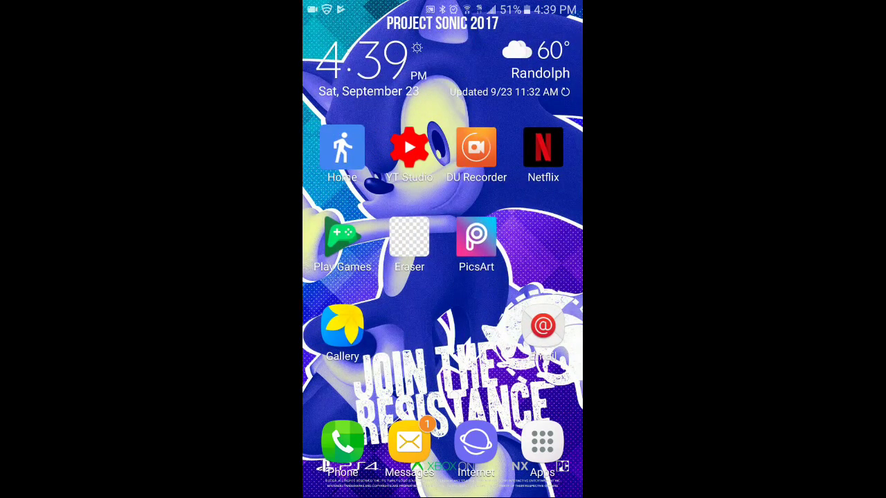
Go from the home screen back to the Background Eraser Play Store listing and open the app.
{"action": "left_click_drag", "start_coordinate": [526, 277], "coordinate": [360, 277]}
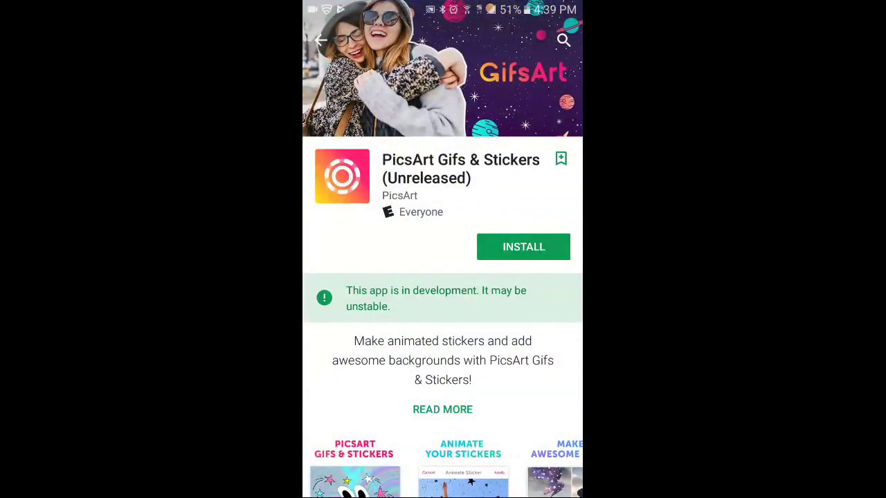
{"action": "key", "text": "Escape"}
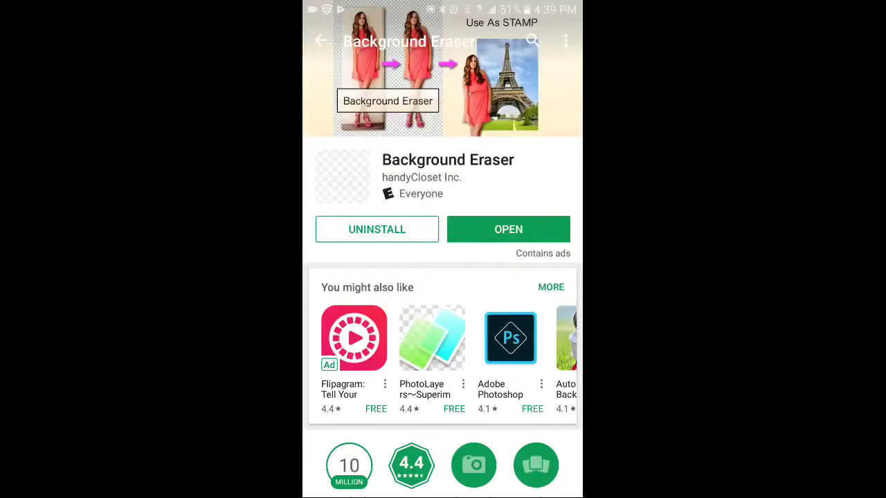
{"action": "key", "text": "Escape"}
{"action": "key", "text": "Escape"}
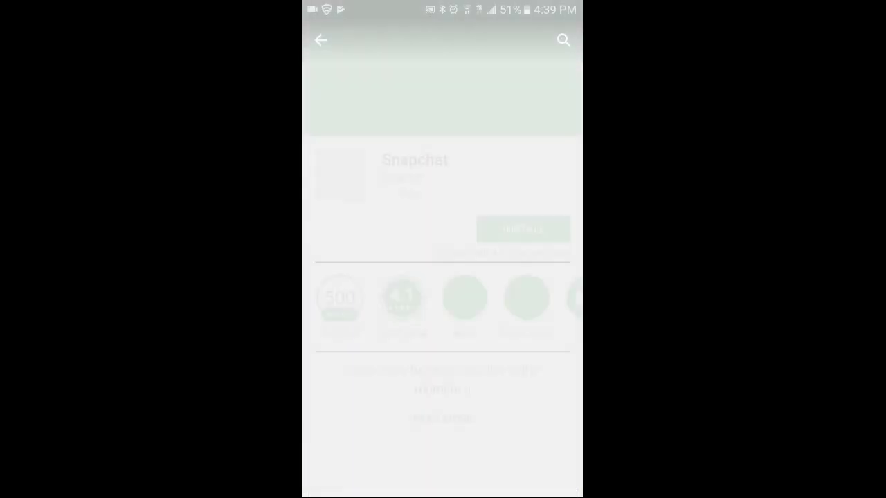
{"action": "key", "text": "Escape"}
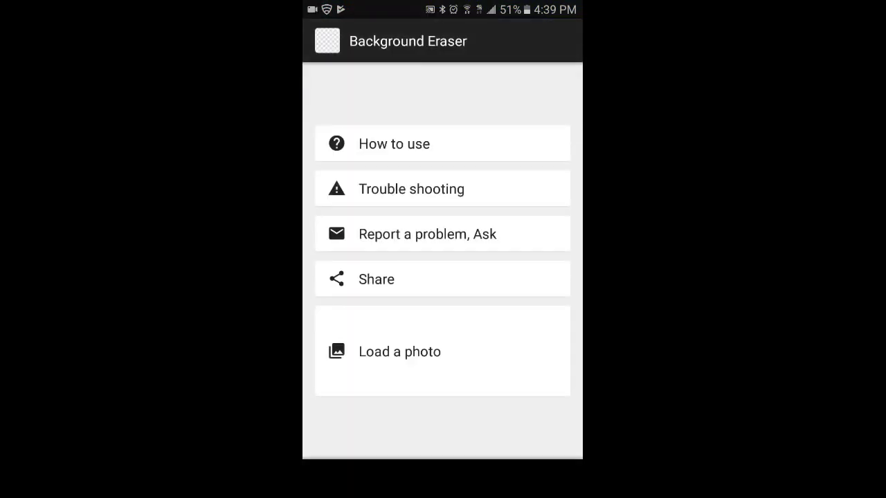
Load the Sonic screenshot, crop off the top and bottom black bands, and confirm.
{"action": "left_click", "coordinate": [419, 342]}
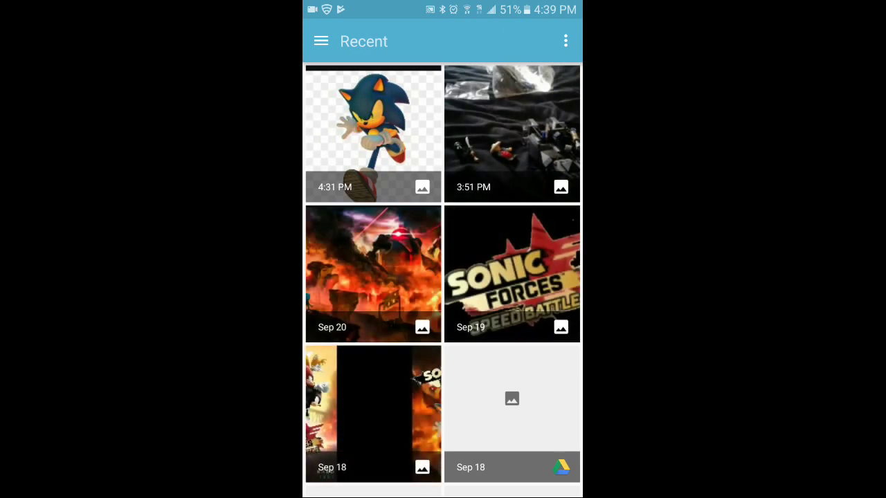
{"action": "left_click", "coordinate": [373, 134]}
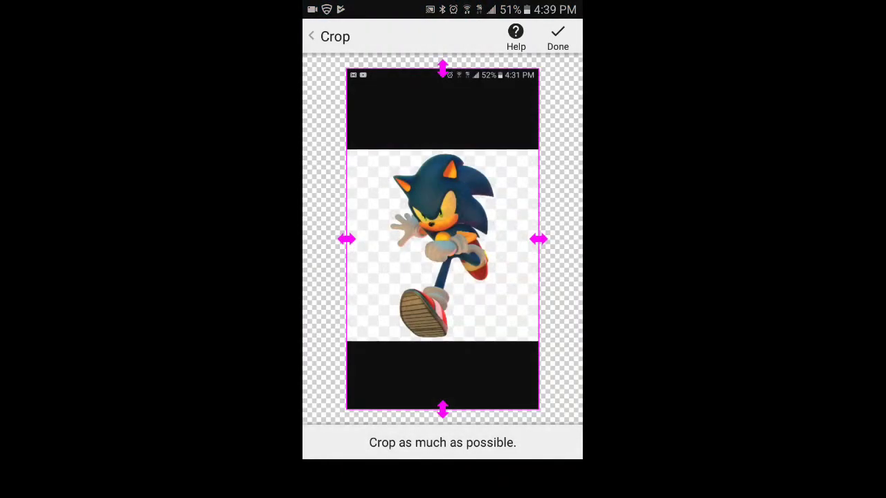
{"action": "left_click_drag", "start_coordinate": [442, 409], "coordinate": [443, 340]}
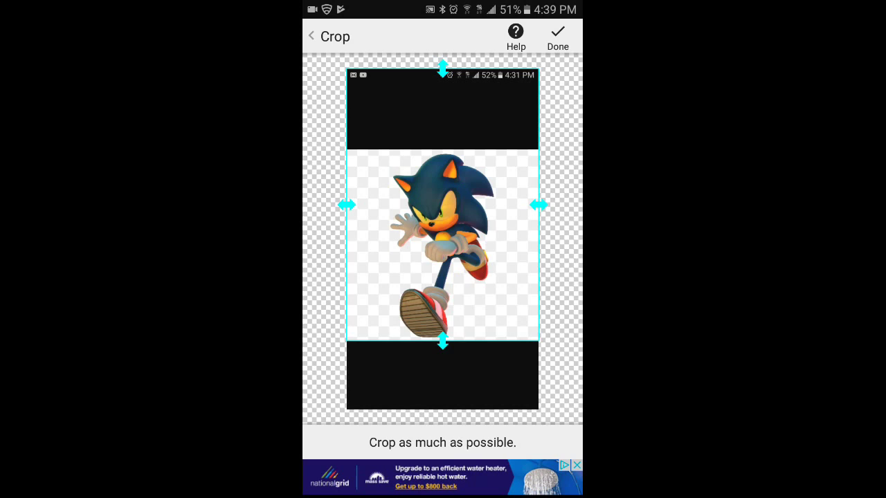
{"action": "left_click_drag", "start_coordinate": [442, 69], "coordinate": [443, 150]}
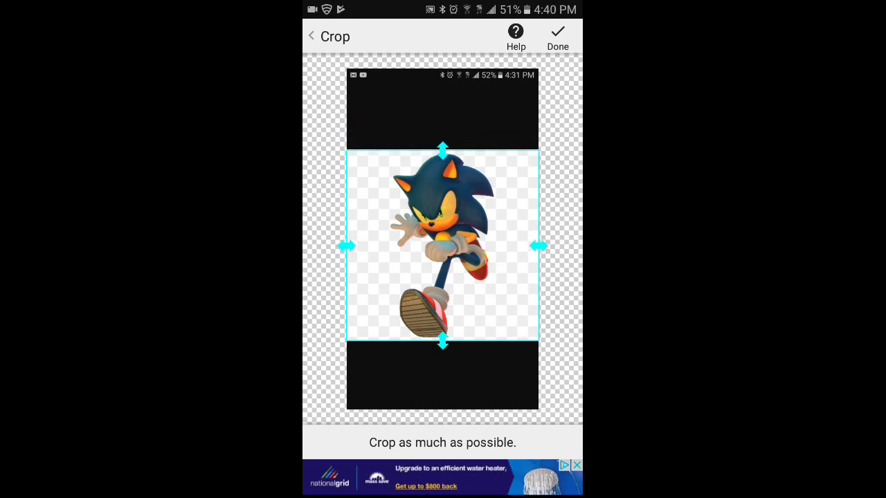
{"action": "mouse_move", "coordinate": [442, 150]}
{"action": "left_mouse_down"}
{"action": "mouse_move", "coordinate": [443, 118]}
{"action": "mouse_move", "coordinate": [443, 148]}
{"action": "left_mouse_up"}
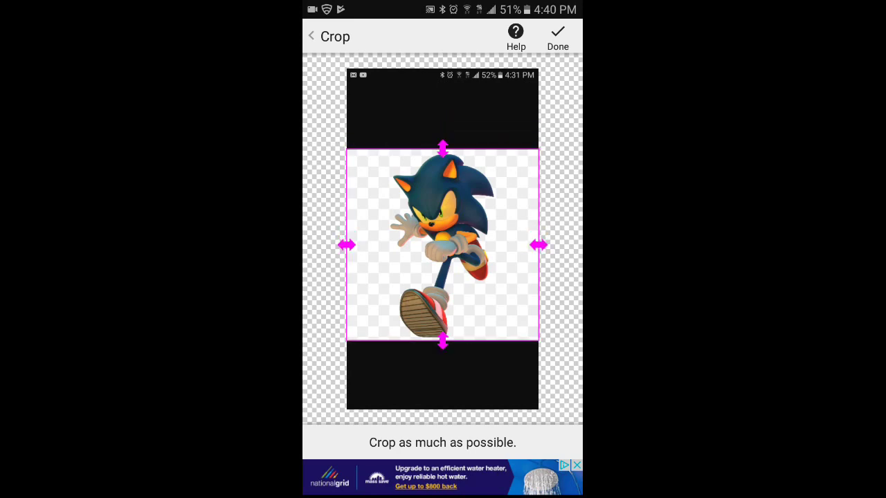
{"action": "left_click", "coordinate": [557, 38]}
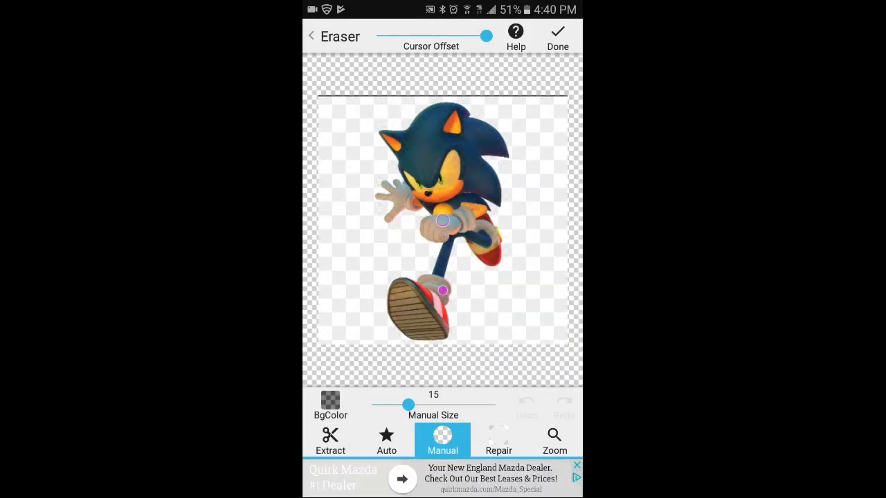
Switch to a dark checkerboard and Auto mode, and trial-erase the white background at threshold 19.
{"action": "left_click", "coordinate": [330, 405]}
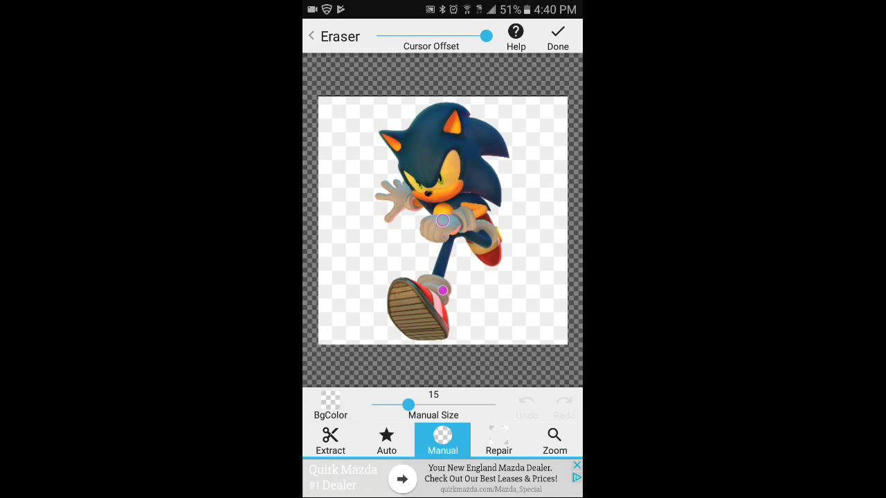
{"action": "left_click", "coordinate": [386, 440]}
{"action": "mouse_move", "coordinate": [442, 291]}
{"action": "left_mouse_down"}
{"action": "mouse_move", "coordinate": [366, 342]}
{"action": "mouse_move", "coordinate": [350, 332]}
{"action": "left_mouse_up"}
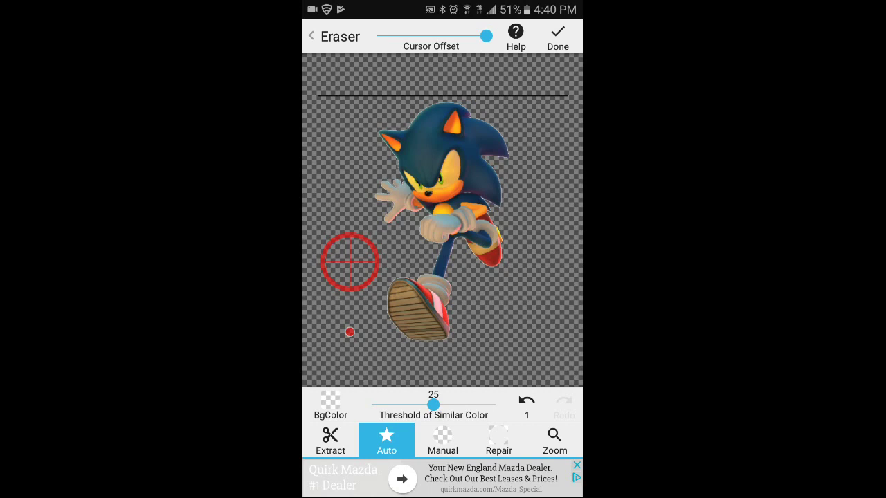
{"action": "left_click", "coordinate": [527, 403]}
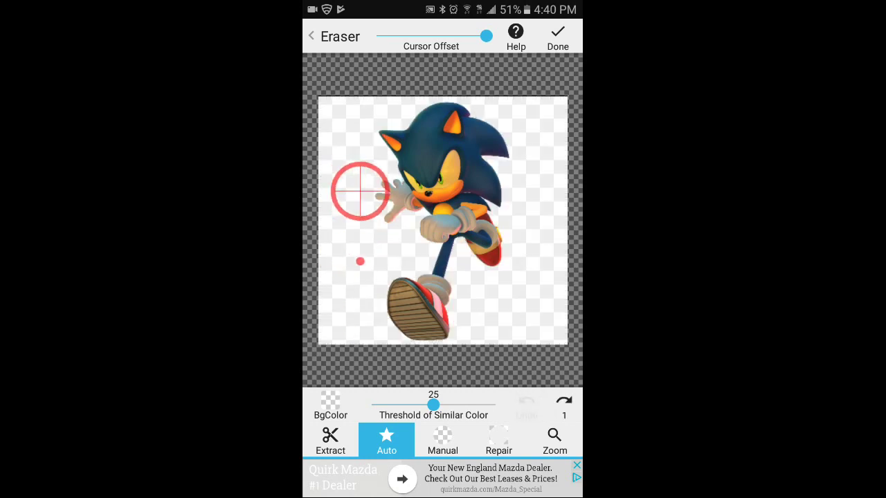
{"action": "left_click_drag", "start_coordinate": [350, 332], "coordinate": [441, 266]}
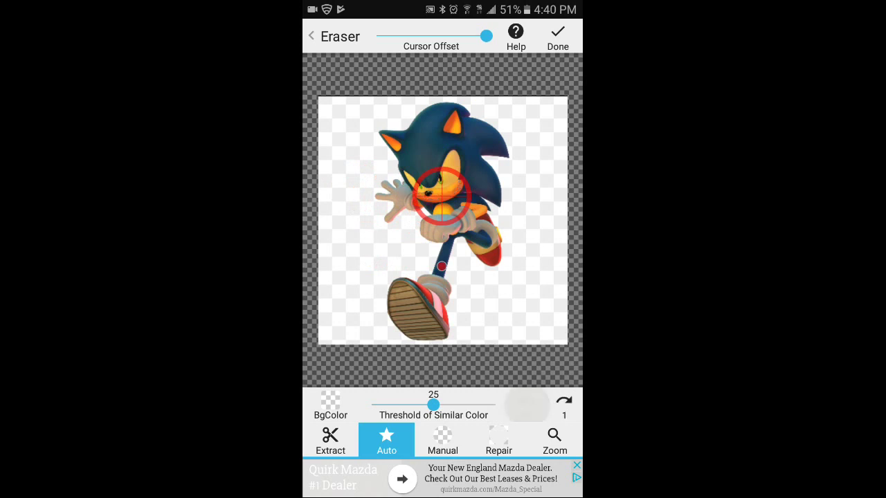
{"action": "left_click_drag", "start_coordinate": [434, 404], "coordinate": [418, 405]}
{"action": "left_click", "coordinate": [526, 403]}
{"action": "left_click_drag", "start_coordinate": [427, 219], "coordinate": [373, 316]}
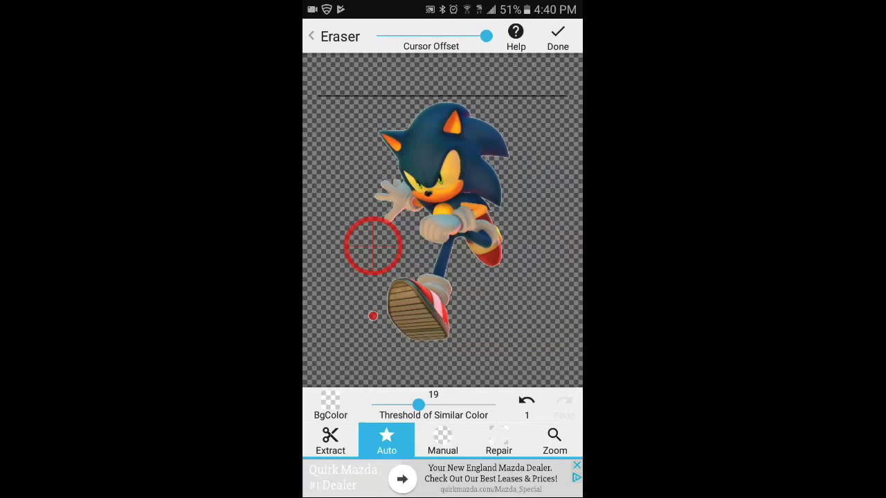
Retune the similarity threshold (16, then 24, then 22) until the white background is cleared.
{"action": "left_click", "coordinate": [527, 403]}
{"action": "left_click_drag", "start_coordinate": [418, 405], "coordinate": [410, 405]}
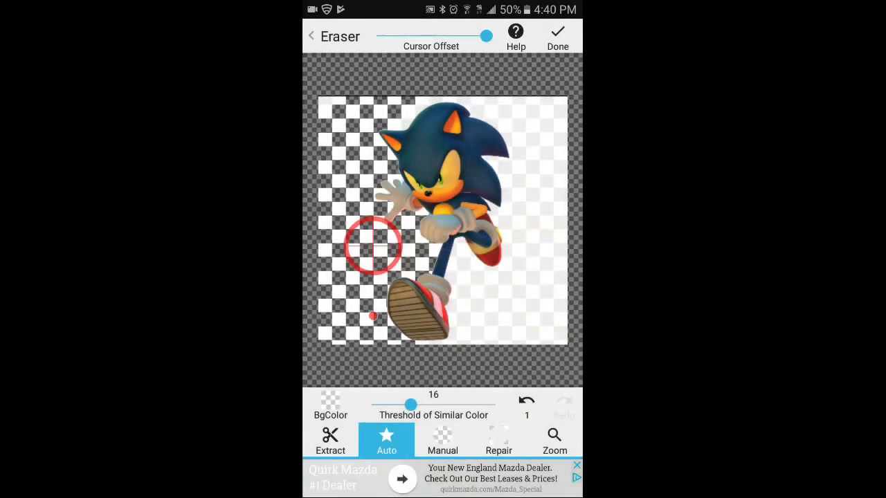
{"action": "left_click_drag", "start_coordinate": [373, 316], "coordinate": [366, 280]}
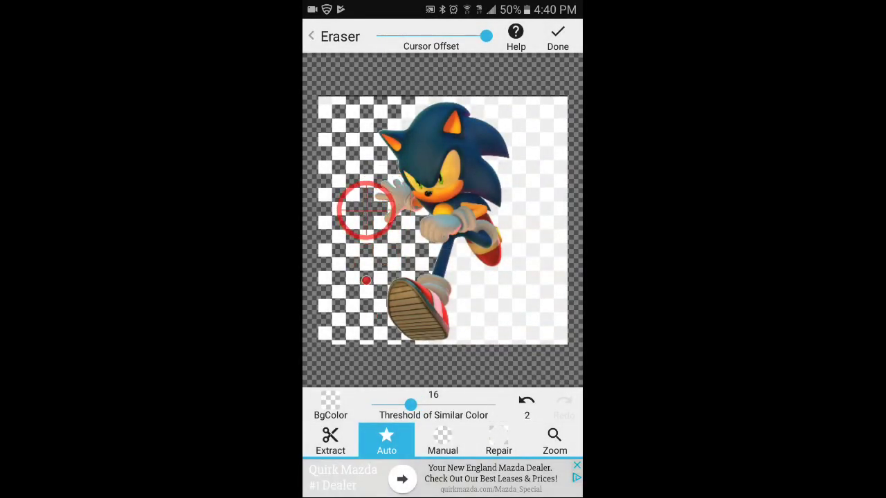
{"action": "left_click", "coordinate": [526, 403]}
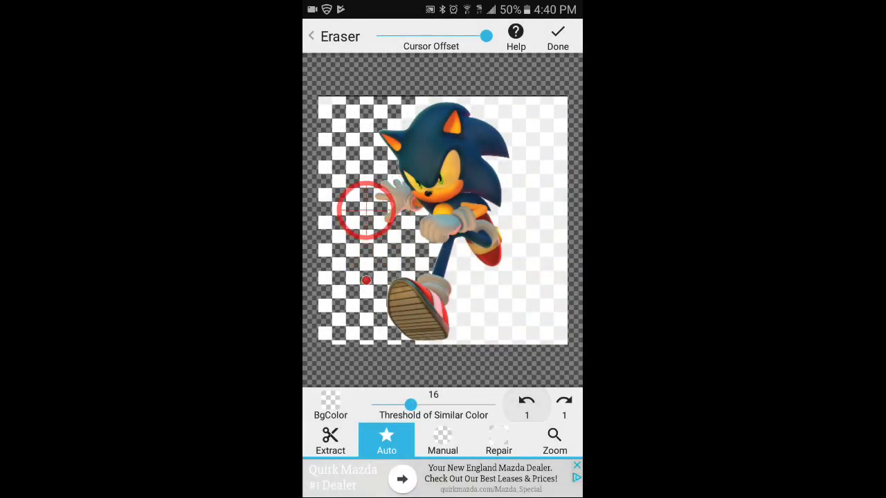
{"action": "left_click", "coordinate": [564, 402]}
{"action": "left_click", "coordinate": [527, 403]}
{"action": "left_click_drag", "start_coordinate": [410, 404], "coordinate": [431, 404]}
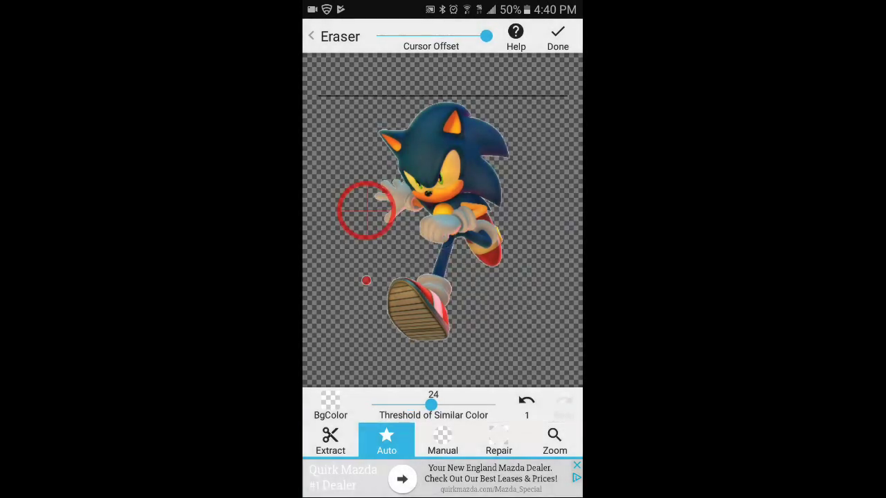
{"action": "mouse_move", "coordinate": [366, 281]}
{"action": "left_mouse_down"}
{"action": "mouse_move", "coordinate": [406, 324]}
{"action": "mouse_move", "coordinate": [456, 335]}
{"action": "left_mouse_up"}
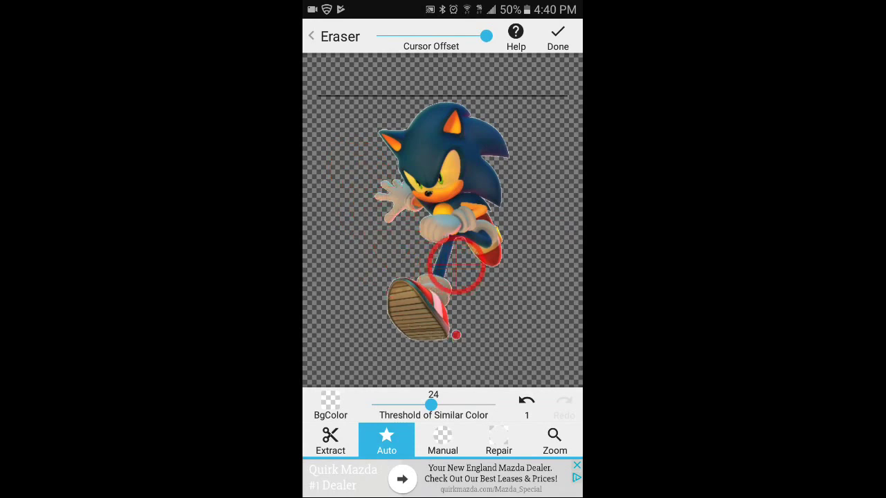
{"action": "mouse_move", "coordinate": [431, 404]}
{"action": "left_mouse_down"}
{"action": "mouse_move", "coordinate": [421, 404]}
{"action": "mouse_move", "coordinate": [434, 405]}
{"action": "left_mouse_up"}
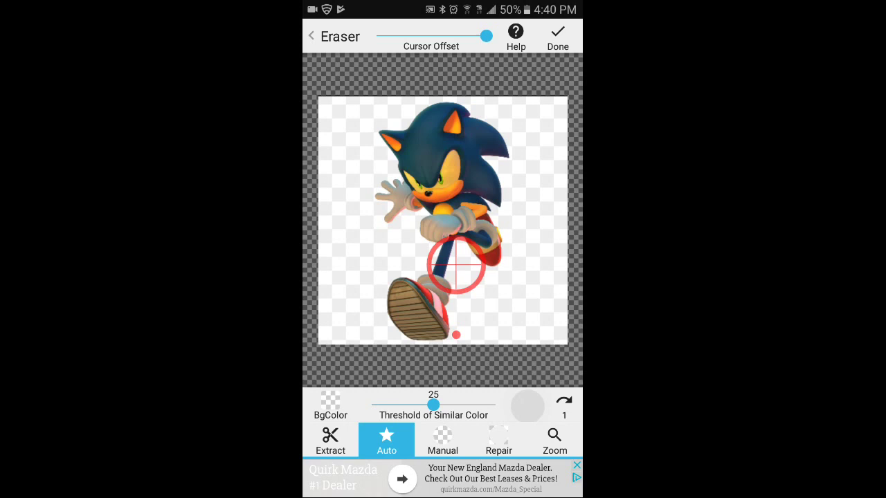
{"action": "mouse_move", "coordinate": [456, 335]}
{"action": "left_mouse_down"}
{"action": "mouse_move", "coordinate": [494, 366]}
{"action": "mouse_move", "coordinate": [508, 304]}
{"action": "mouse_move", "coordinate": [386, 183]}
{"action": "mouse_move", "coordinate": [380, 167]}
{"action": "left_mouse_up"}
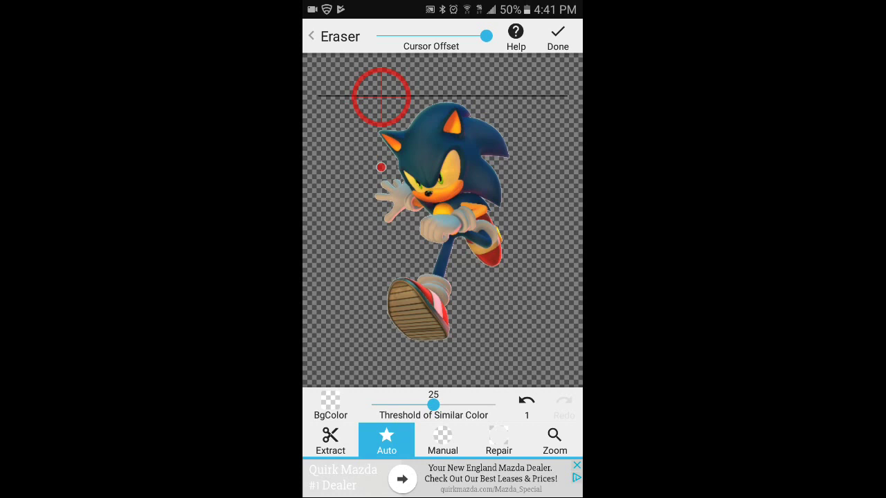
Hand-erase the stray line above Sonic, save the transparent cut-out, and return to the home screen.
{"action": "left_click", "coordinate": [443, 440]}
{"action": "mouse_move", "coordinate": [381, 168]}
{"action": "left_mouse_down"}
{"action": "mouse_move", "coordinate": [321, 164]}
{"action": "mouse_move", "coordinate": [558, 161]}
{"action": "mouse_move", "coordinate": [569, 177]}
{"action": "mouse_move", "coordinate": [525, 208]}
{"action": "mouse_move", "coordinate": [456, 183]}
{"action": "mouse_move", "coordinate": [331, 205]}
{"action": "mouse_move", "coordinate": [332, 221]}
{"action": "left_mouse_up"}
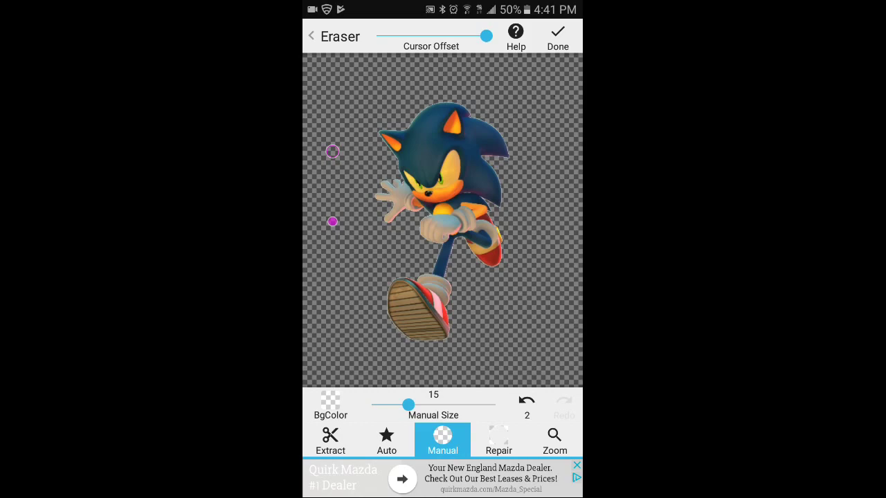
{"action": "left_click", "coordinate": [558, 36]}
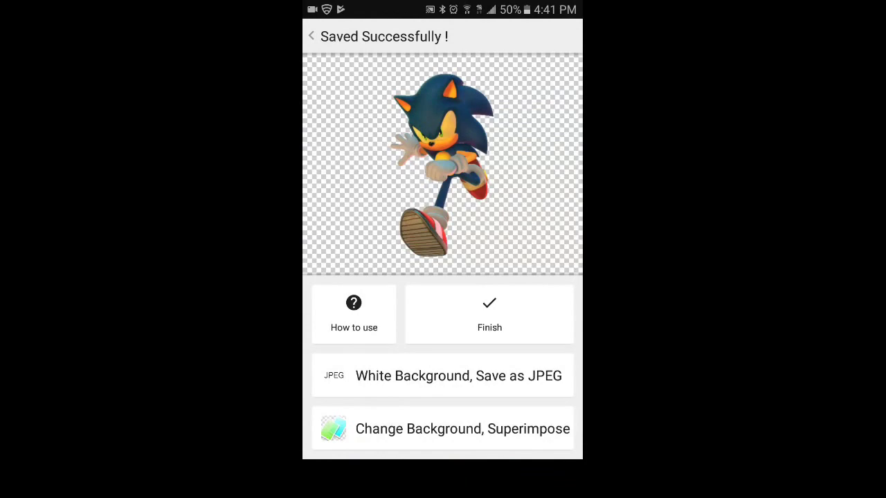
{"action": "left_click", "coordinate": [489, 314]}
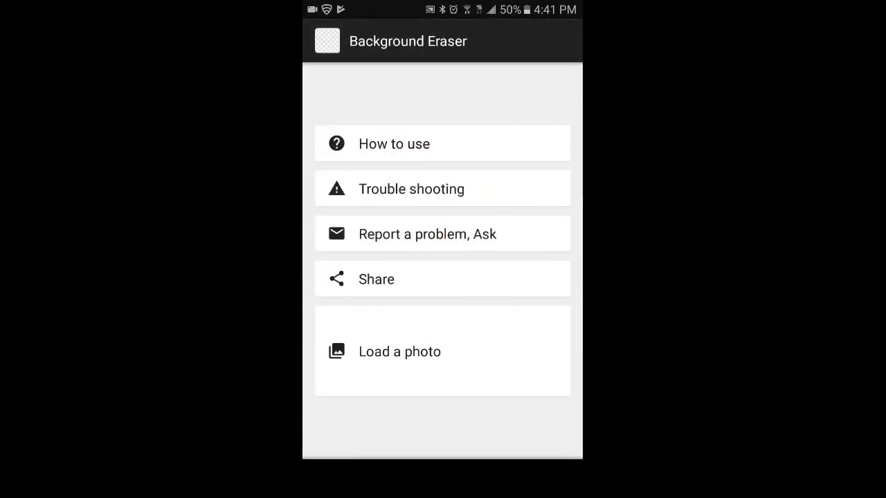
{"action": "key", "text": "super"}
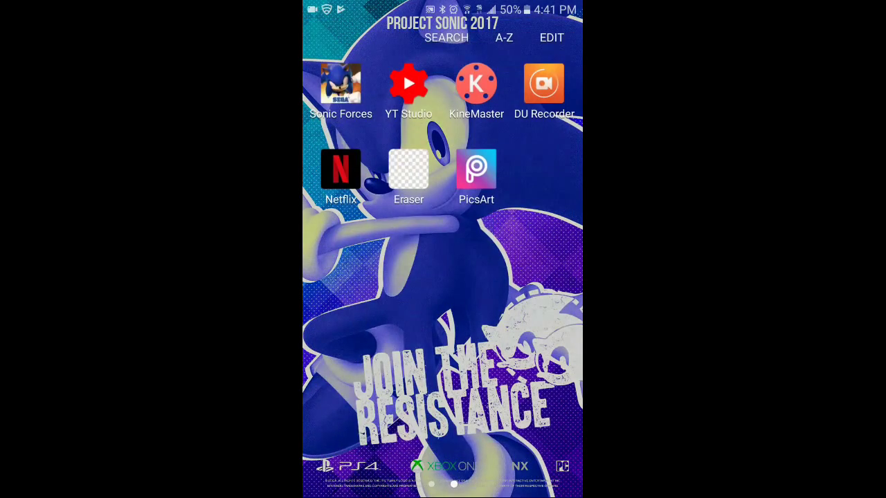
Launch PicsArt, dismiss the notification shade, and choose Edit from the new-creation options.
{"action": "left_click", "coordinate": [476, 169]}
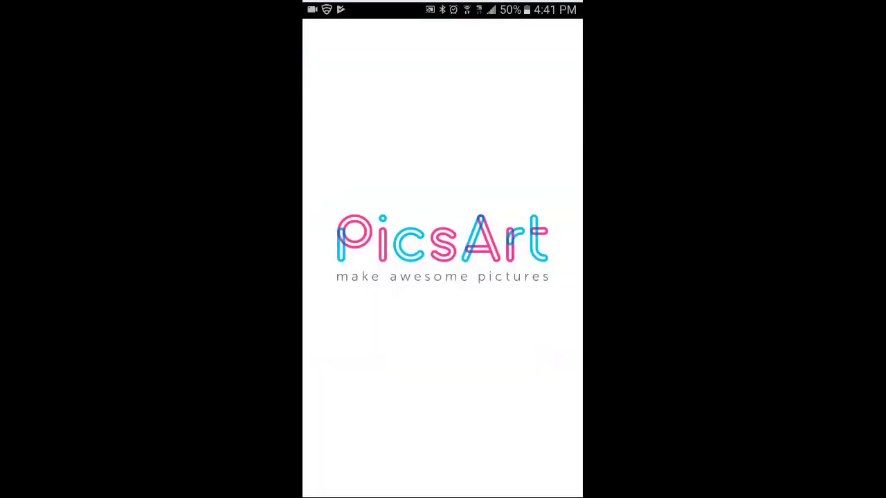
{"action": "left_click_drag", "start_coordinate": [443, 3], "coordinate": [443, 346]}
{"action": "left_click_drag", "start_coordinate": [442, 415], "coordinate": [443, 69]}
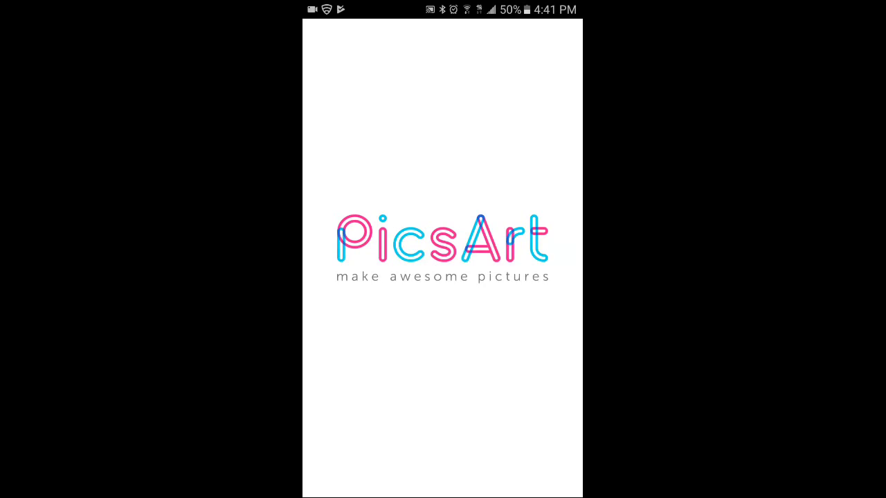
{"action": "left_click_drag", "start_coordinate": [443, 4], "coordinate": [443, 346]}
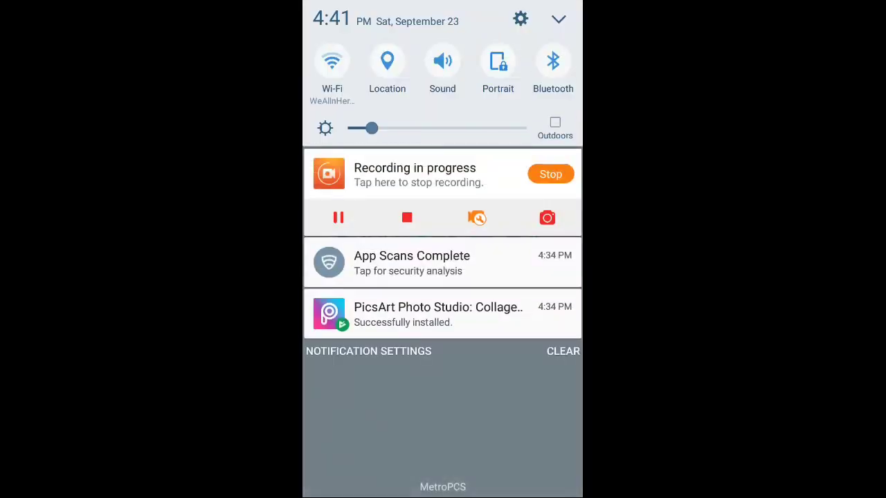
{"action": "left_click_drag", "start_coordinate": [443, 415], "coordinate": [443, 70]}
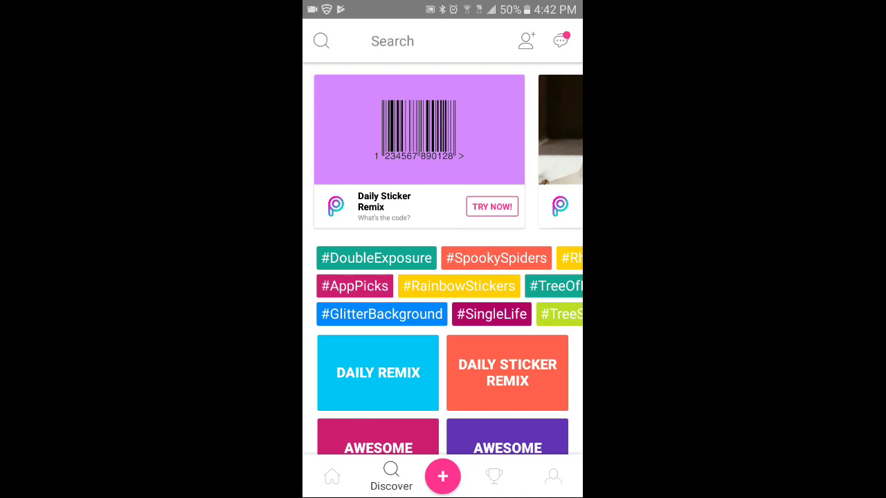
{"action": "left_click", "coordinate": [443, 476]}
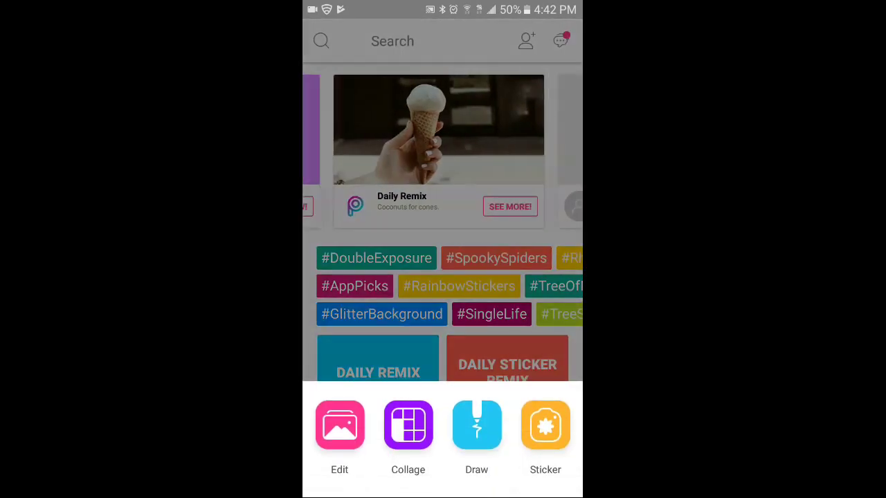
{"action": "left_click", "coordinate": [418, 132]}
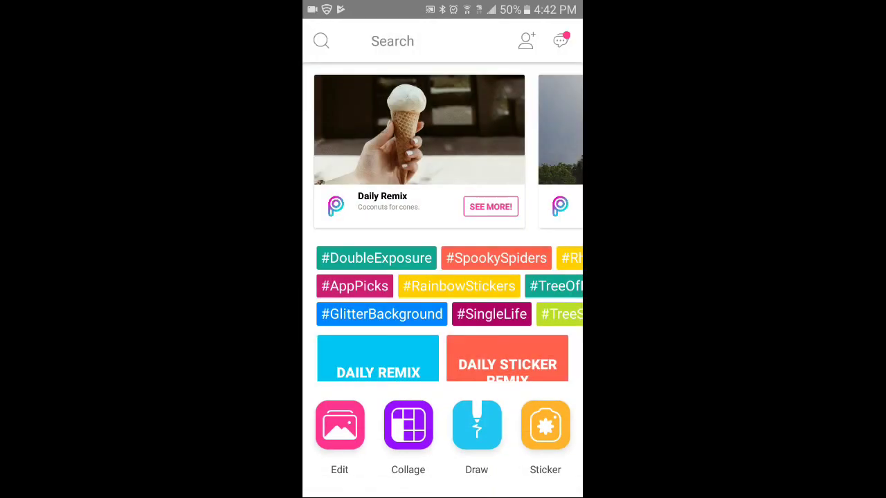
Choose the fiery Sonic Forces background photo and slide the tool strip to reveal Add Photo.
{"action": "left_click", "coordinate": [419, 132]}
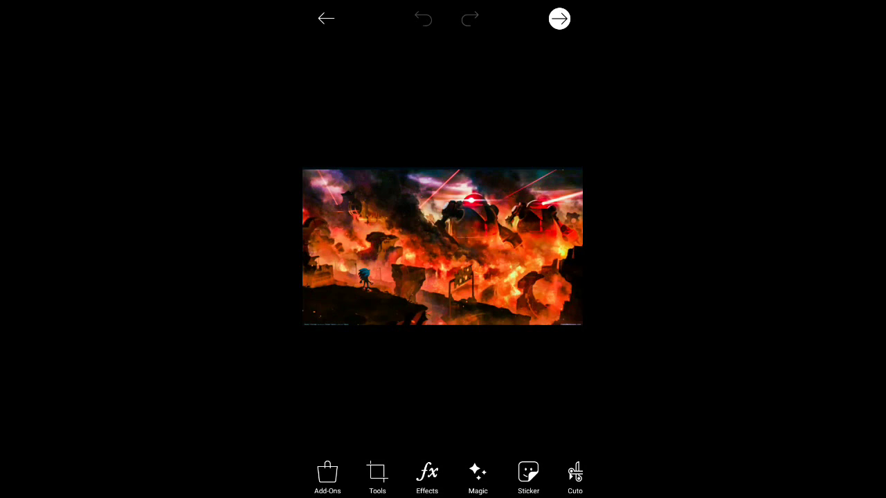
{"action": "left_click_drag", "start_coordinate": [554, 476], "coordinate": [337, 476]}
Add the Sonic Forces Speed Battle logo at the top-left, enlarge it slightly, and apply.
{"action": "left_click", "coordinate": [457, 474]}
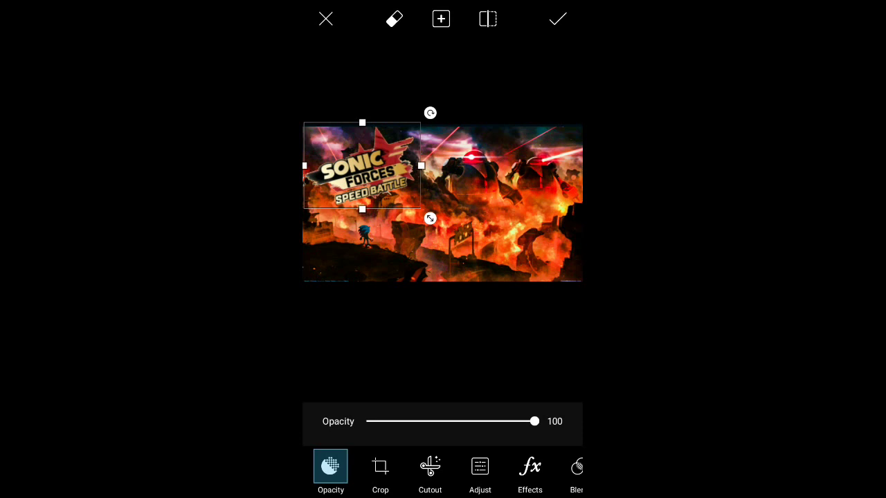
{"action": "left_click_drag", "start_coordinate": [430, 218], "coordinate": [432, 218]}
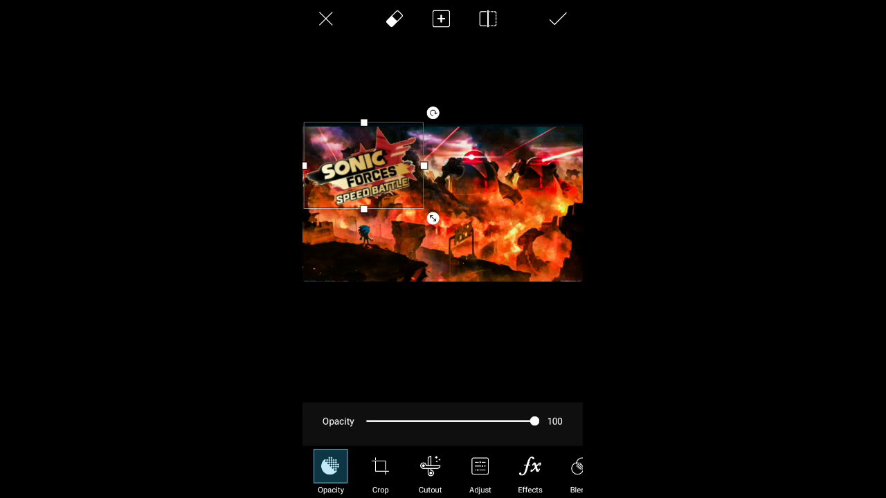
{"action": "left_click", "coordinate": [558, 19]}
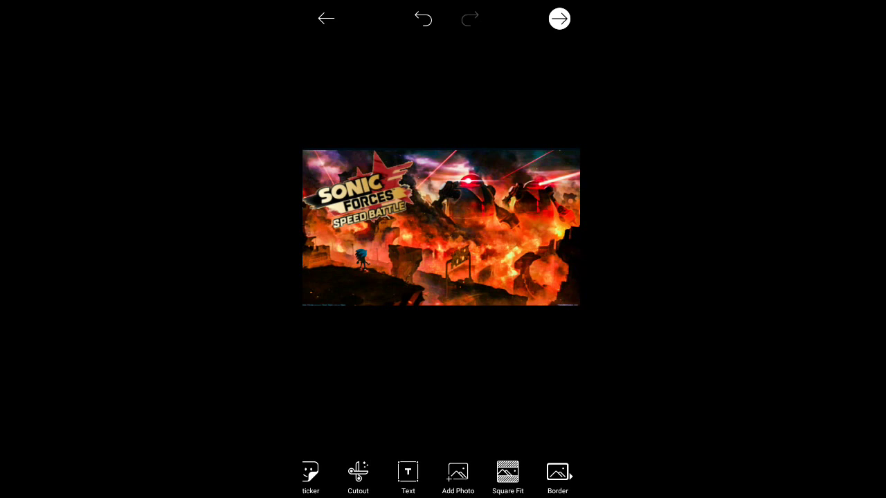
Insert the cut-out Sonic PNG, stretch it slightly taller, raise it on the right, and apply.
{"action": "scroll", "coordinate": [438, 476], "scroll_direction": "left", "scroll_amount": 3}
{"action": "scroll", "coordinate": [437, 476], "scroll_direction": "left", "scroll_amount": 3}
{"action": "scroll", "coordinate": [437, 476], "scroll_direction": "right", "scroll_amount": 10}
{"action": "scroll", "coordinate": [437, 476], "scroll_direction": "left", "scroll_amount": 6}
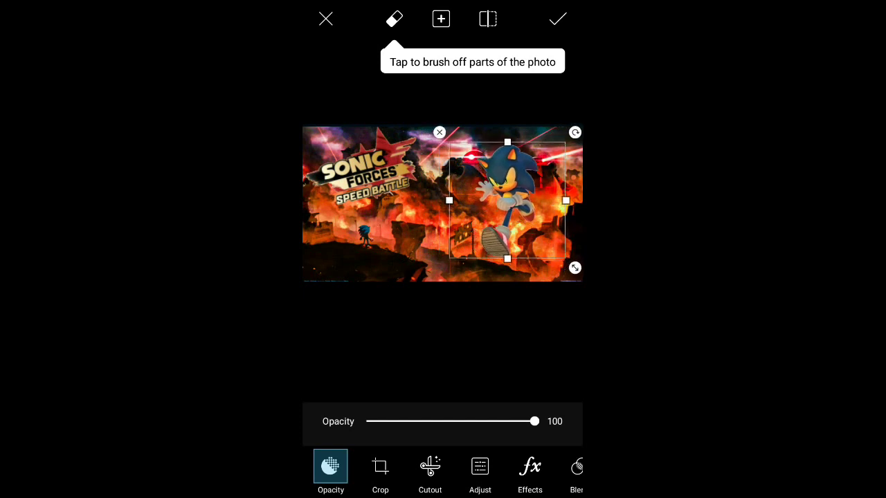
{"action": "left_click_drag", "start_coordinate": [507, 259], "coordinate": [507, 263]}
{"action": "left_click_drag", "start_coordinate": [507, 203], "coordinate": [506, 185]}
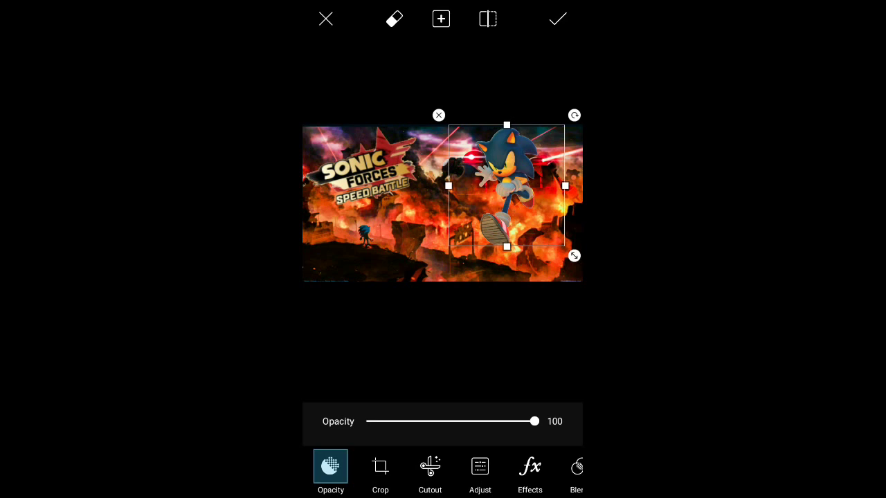
{"action": "left_click", "coordinate": [558, 18]}
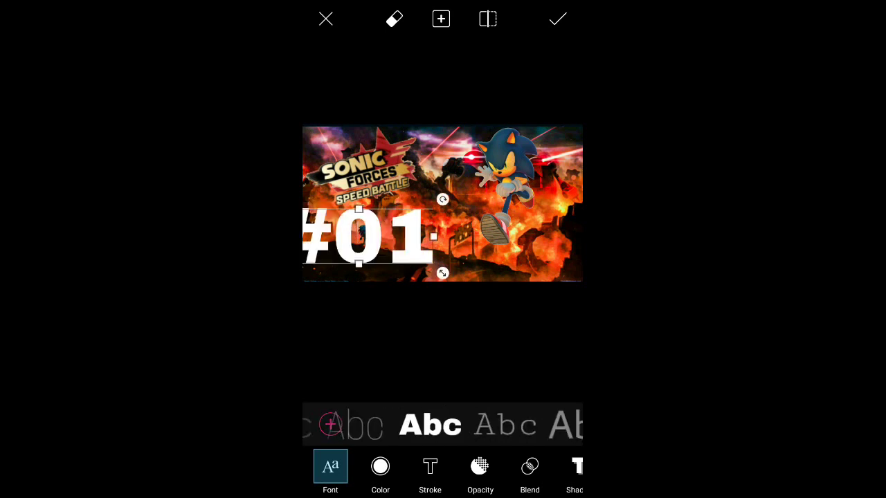
Switch the #01 text to a rounded, bubbly white font.
{"action": "left_click", "coordinate": [505, 425]}
Set #01 in a blocky bold font and narrow it horizontally.
{"action": "left_click", "coordinate": [523, 424]}
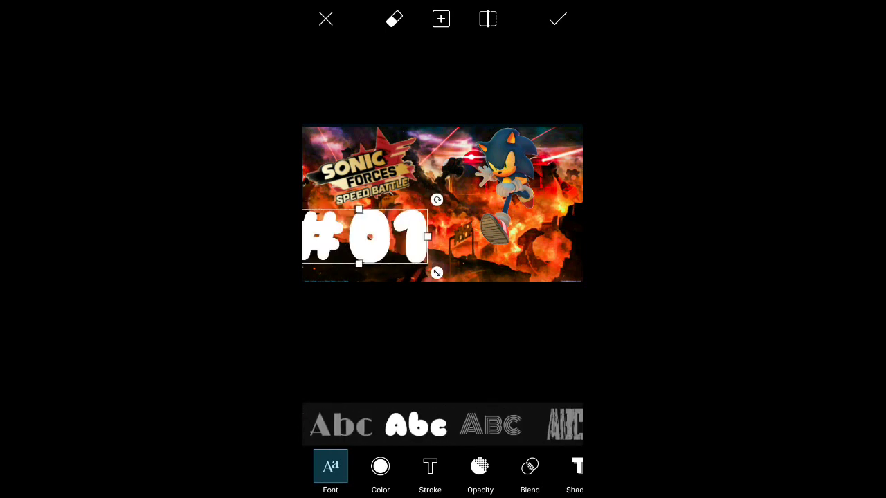
{"action": "left_click", "coordinate": [490, 425]}
{"action": "left_click", "coordinate": [490, 425]}
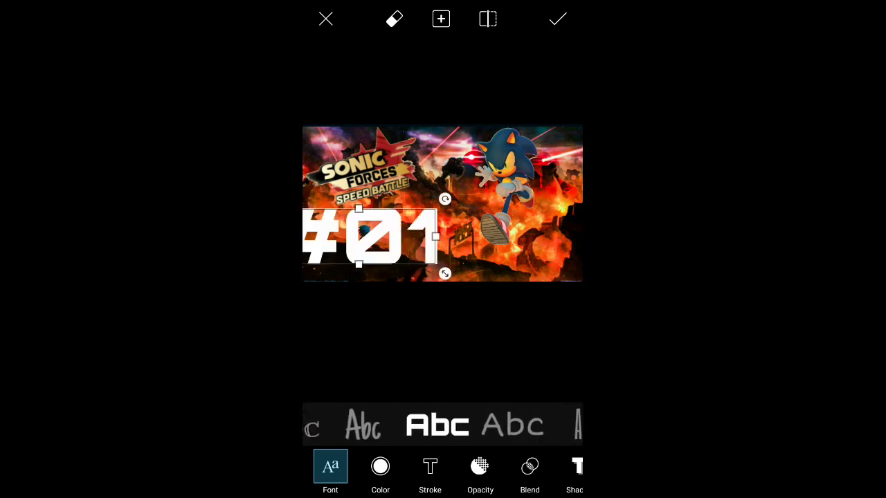
{"action": "left_click", "coordinate": [512, 424]}
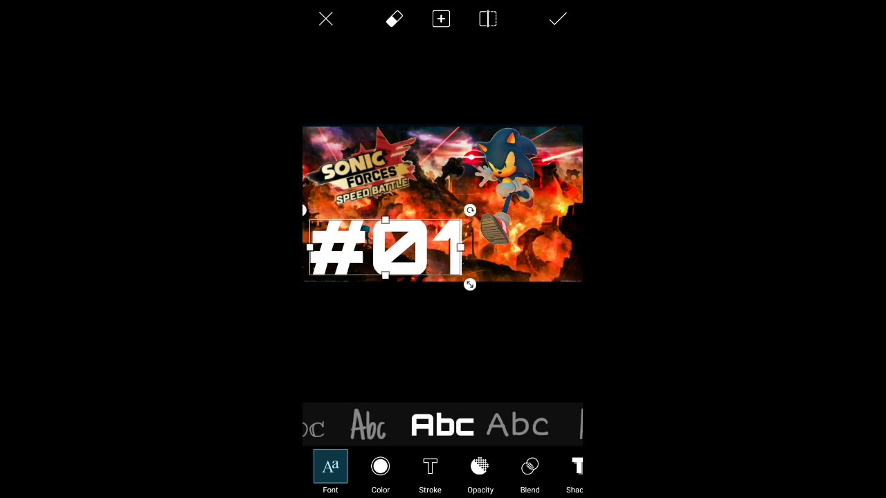
{"action": "left_click_drag", "start_coordinate": [463, 247], "coordinate": [365, 253]}
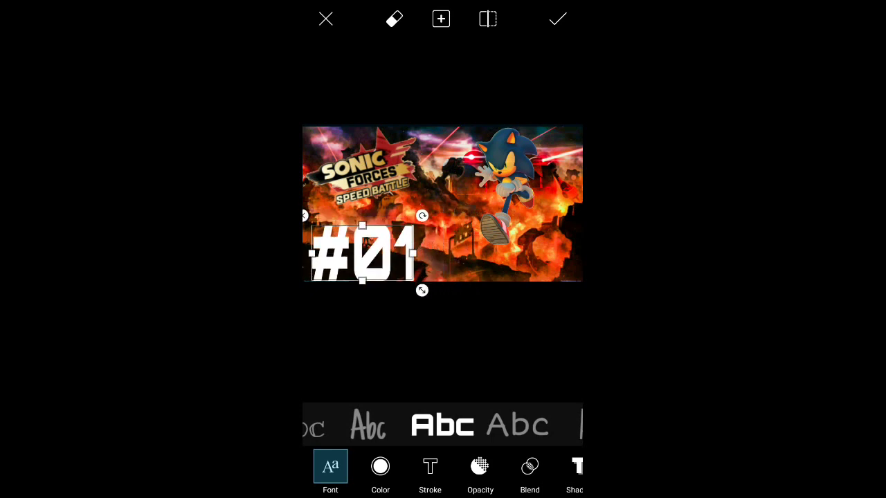
Colour the #01 text light yellow from the Color swatches.
{"action": "left_click", "coordinate": [380, 467]}
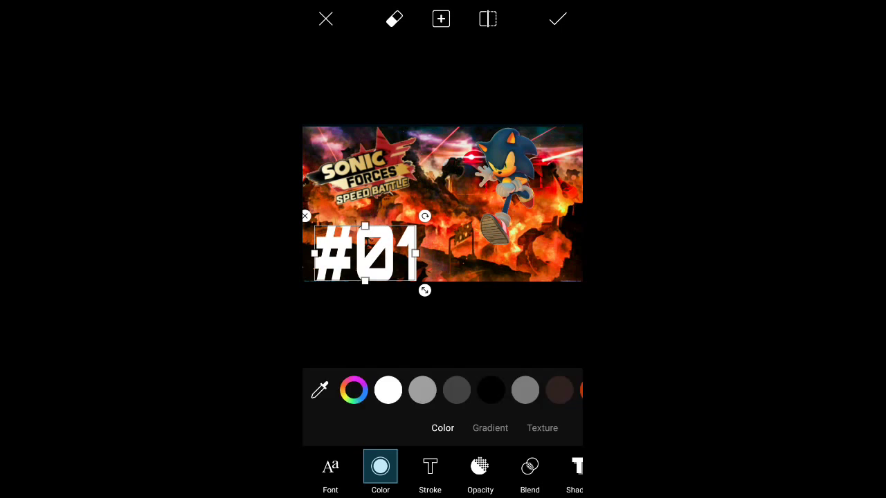
{"action": "scroll", "coordinate": [443, 389], "scroll_direction": "right", "scroll_amount": 2}
{"action": "scroll", "coordinate": [443, 389], "scroll_direction": "right", "scroll_amount": 5}
{"action": "scroll", "coordinate": [443, 390], "scroll_direction": "right", "scroll_amount": 5}
{"action": "scroll", "coordinate": [442, 390], "scroll_direction": "right", "scroll_amount": 5}
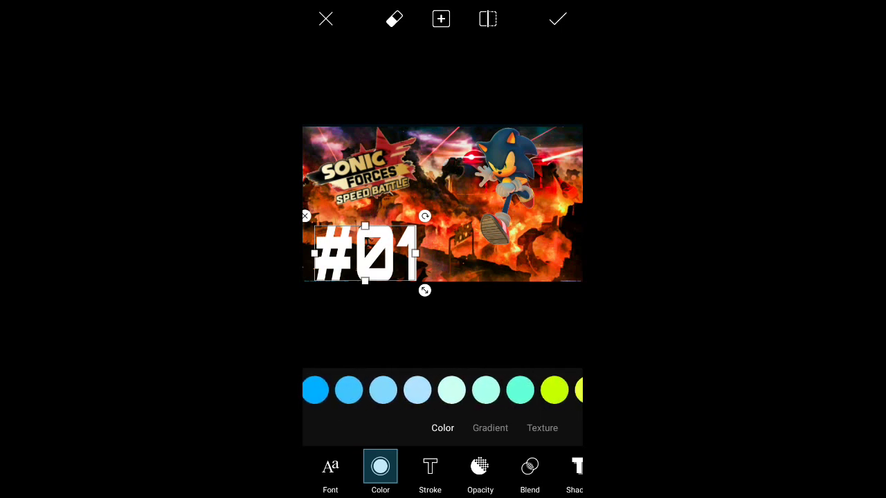
{"action": "scroll", "coordinate": [442, 390], "scroll_direction": "right", "scroll_amount": 3}
{"action": "left_click", "coordinate": [526, 390]}
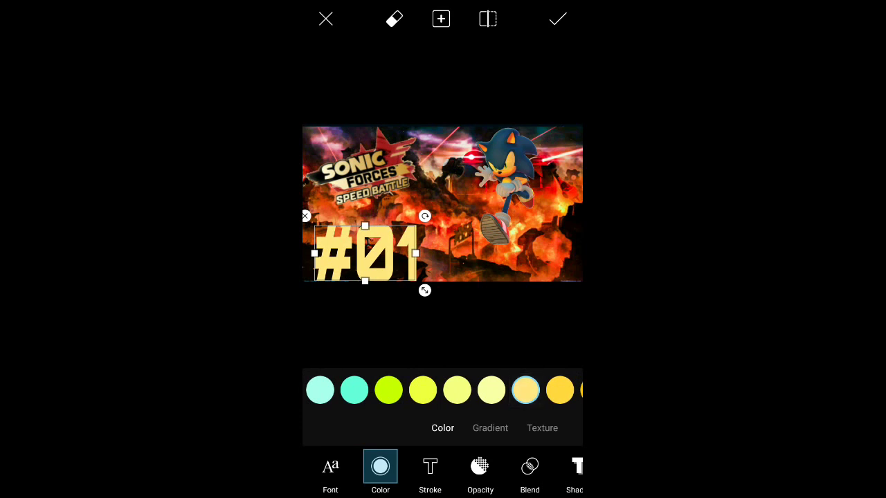
Give the yellow #01 a dark outline at thickness 22, stretch it slightly taller, and apply it.
{"action": "left_click", "coordinate": [430, 468]}
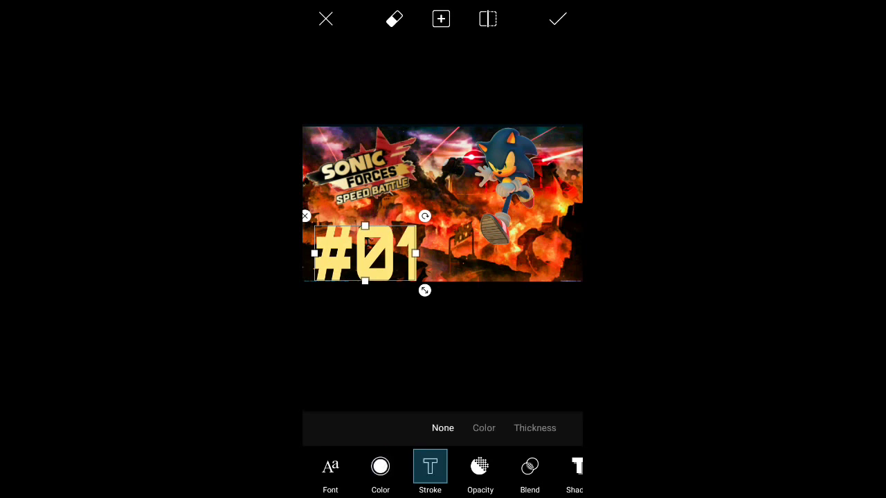
{"action": "left_click", "coordinate": [484, 427]}
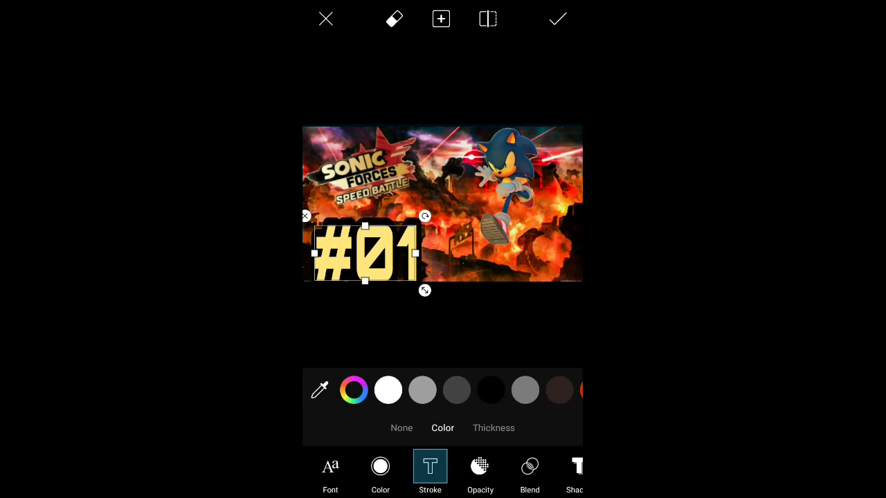
{"action": "mouse_move", "coordinate": [365, 253]}
{"action": "left_mouse_down"}
{"action": "mouse_move", "coordinate": [401, 249]}
{"action": "mouse_move", "coordinate": [363, 247]}
{"action": "left_mouse_up"}
{"action": "left_click", "coordinate": [493, 427]}
{"action": "left_click_drag", "start_coordinate": [450, 387], "coordinate": [403, 386]}
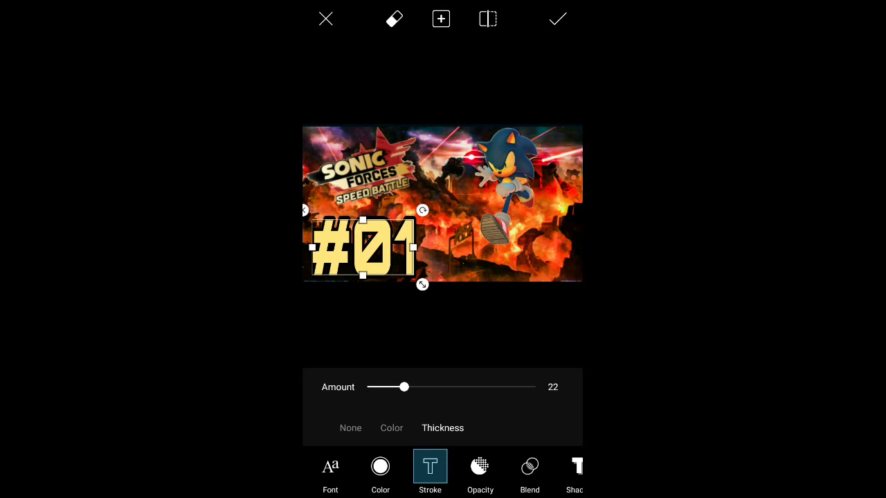
{"action": "left_click_drag", "start_coordinate": [362, 275], "coordinate": [362, 280]}
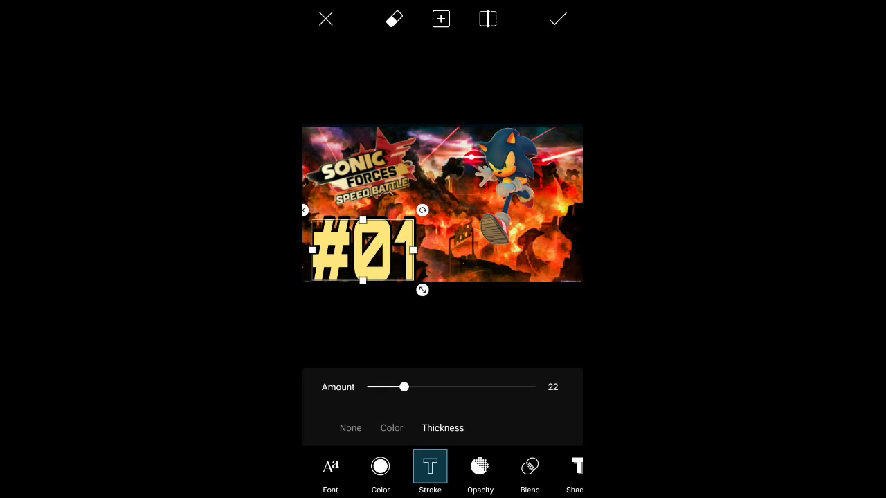
{"action": "left_click", "coordinate": [558, 18]}
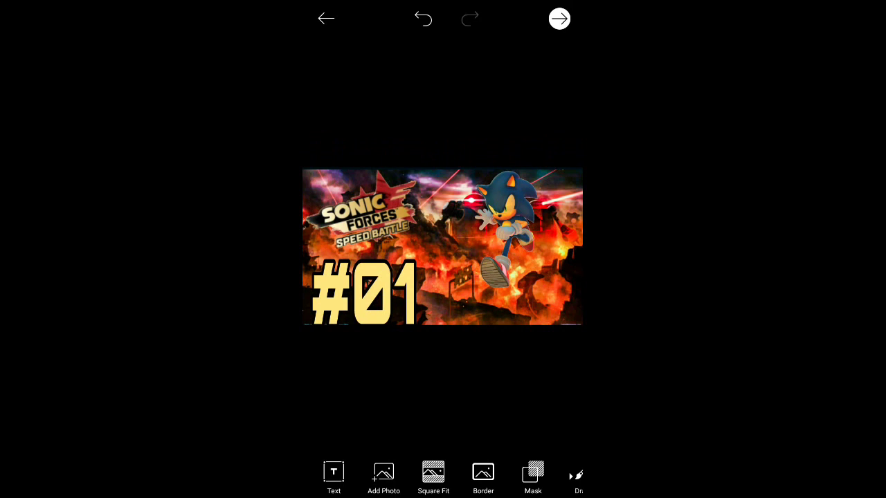
Add a new 'SONIC' text label and move it toward the lower right.
{"action": "left_click", "coordinate": [333, 474]}
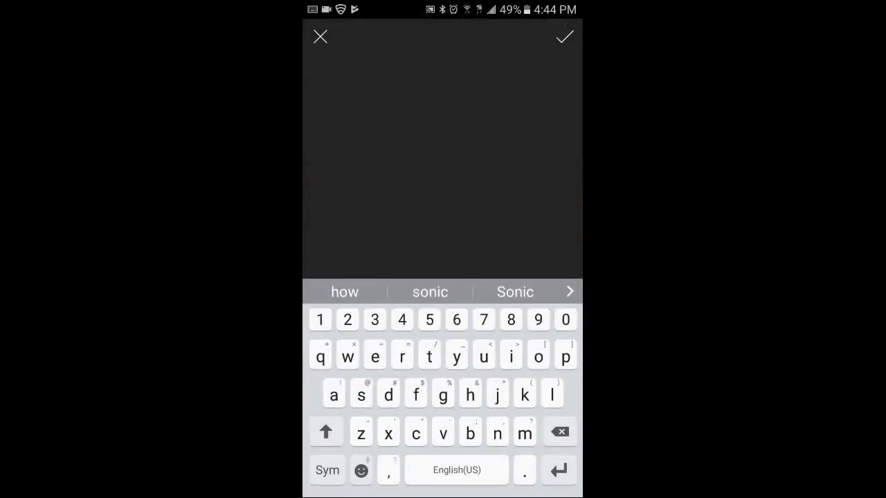
{"action": "type", "text": "SON"}
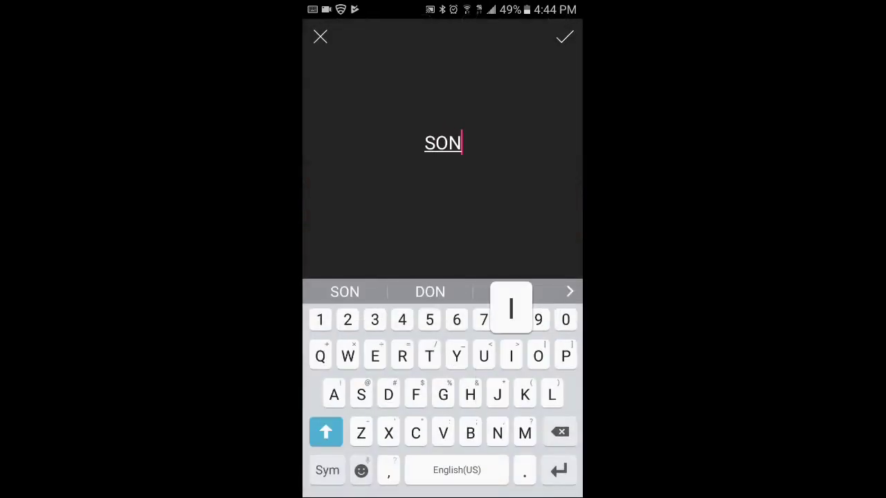
{"action": "type", "text": "IC"}
{"action": "left_click", "coordinate": [565, 36]}
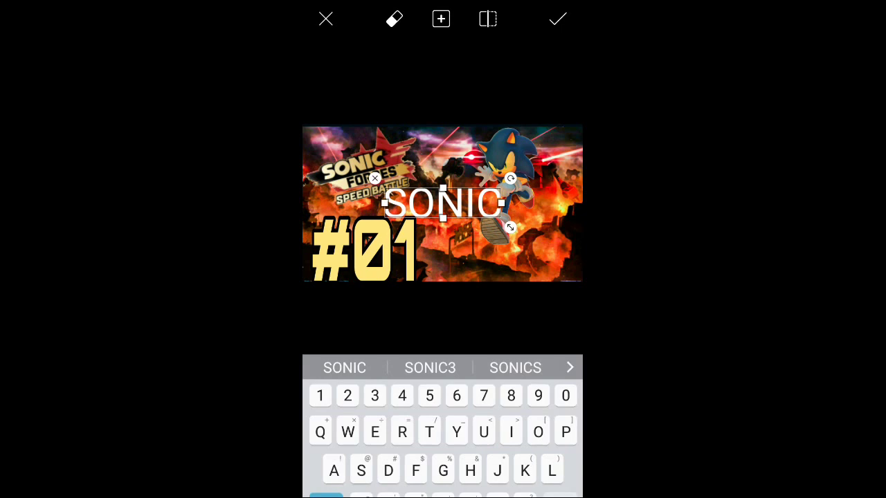
{"action": "mouse_move", "coordinate": [443, 203]}
{"action": "left_mouse_down"}
{"action": "mouse_move", "coordinate": [492, 254]}
{"action": "mouse_move", "coordinate": [490, 265]}
{"action": "left_mouse_up"}
Try several fonts on SONIC and settle on the bold sans 'Abc' style.
{"action": "left_click_drag", "start_coordinate": [526, 424], "coordinate": [443, 424]}
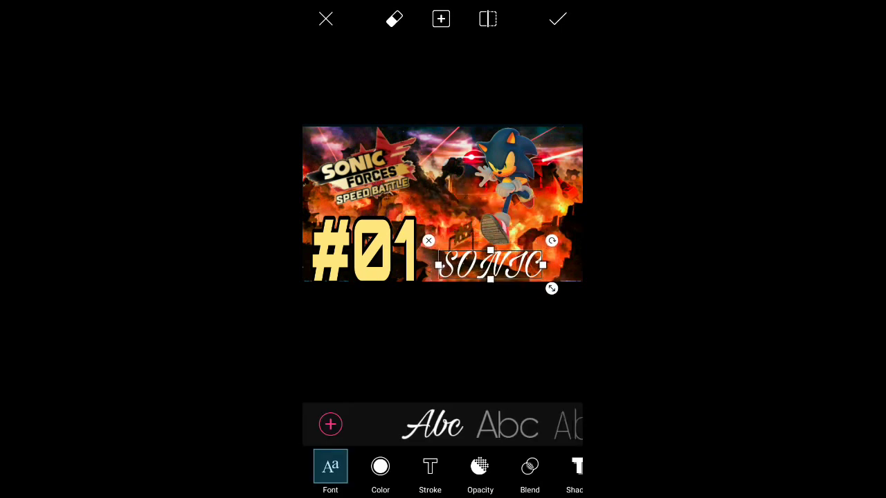
{"action": "left_click", "coordinate": [409, 424]}
{"action": "left_click", "coordinate": [367, 424]}
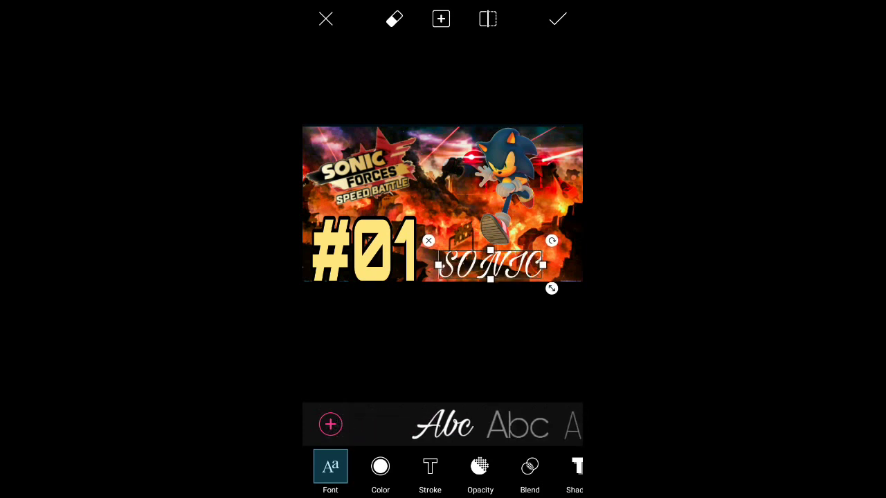
{"action": "left_click_drag", "start_coordinate": [526, 424], "coordinate": [429, 424]}
{"action": "left_click", "coordinate": [435, 424]}
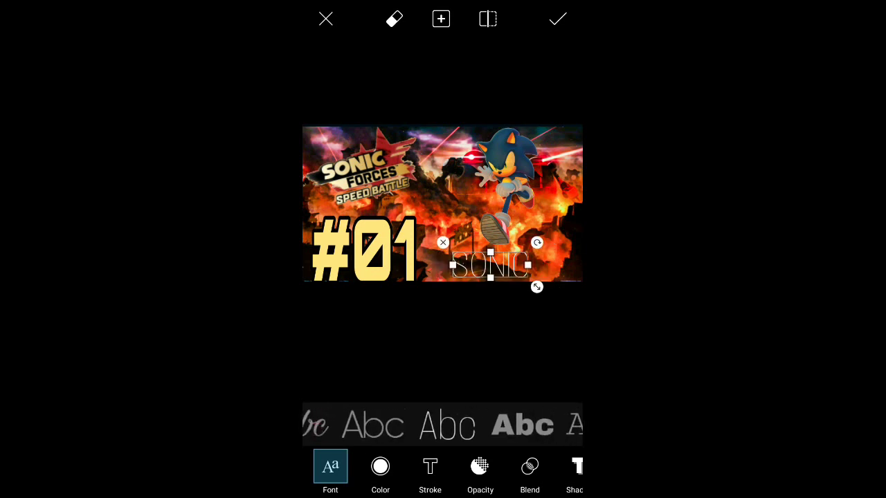
{"action": "left_click", "coordinate": [452, 424]}
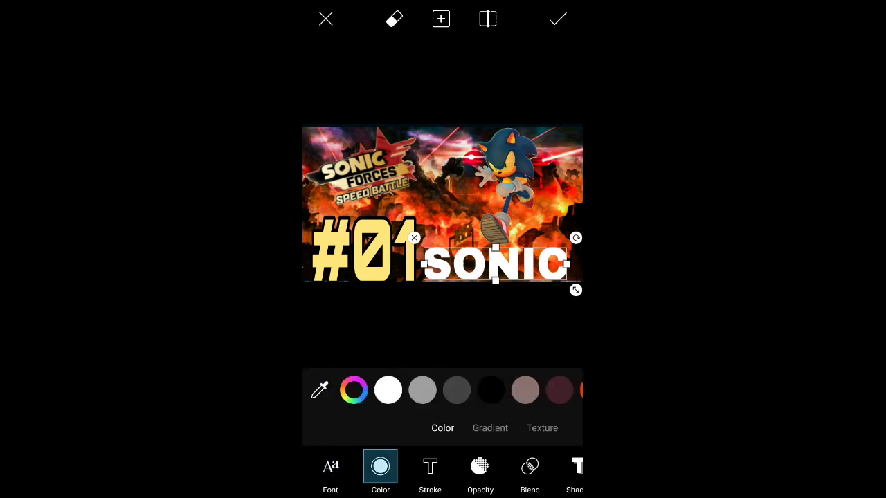
Color SONIC yellow with a black outline at thickness 29, nudge it beside #01, and apply.
{"action": "mouse_move", "coordinate": [526, 389]}
{"action": "left_mouse_down"}
{"action": "mouse_move", "coordinate": [355, 389]}
{"action": "mouse_move", "coordinate": [403, 390]}
{"action": "left_mouse_up"}
{"action": "left_click", "coordinate": [402, 389]}
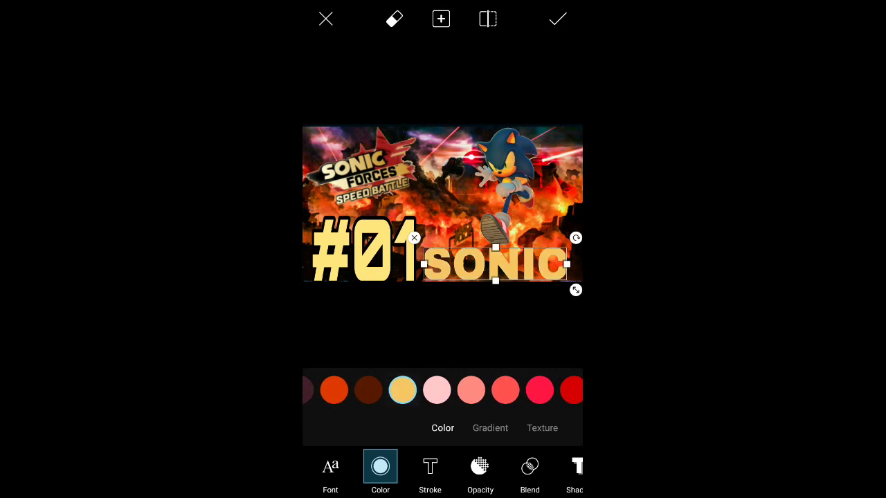
{"action": "left_click", "coordinate": [429, 471]}
{"action": "left_click", "coordinate": [483, 428]}
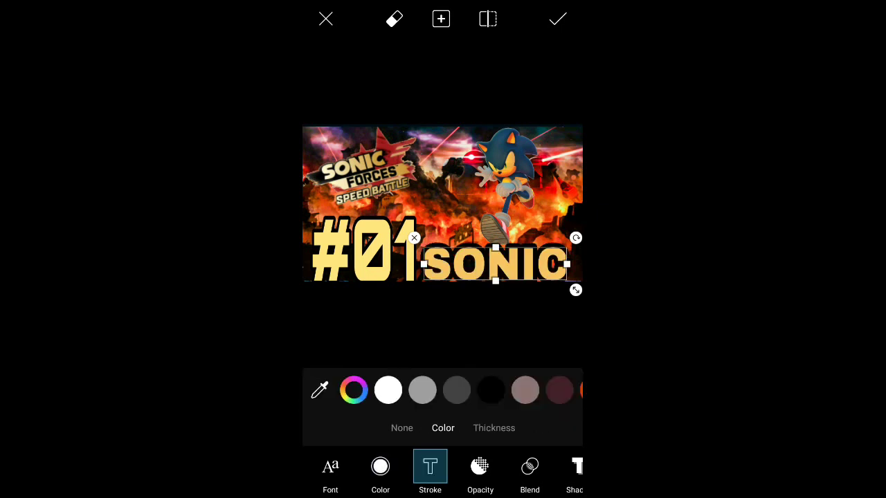
{"action": "left_click", "coordinate": [494, 428]}
{"action": "left_click_drag", "start_coordinate": [451, 387], "coordinate": [415, 387]}
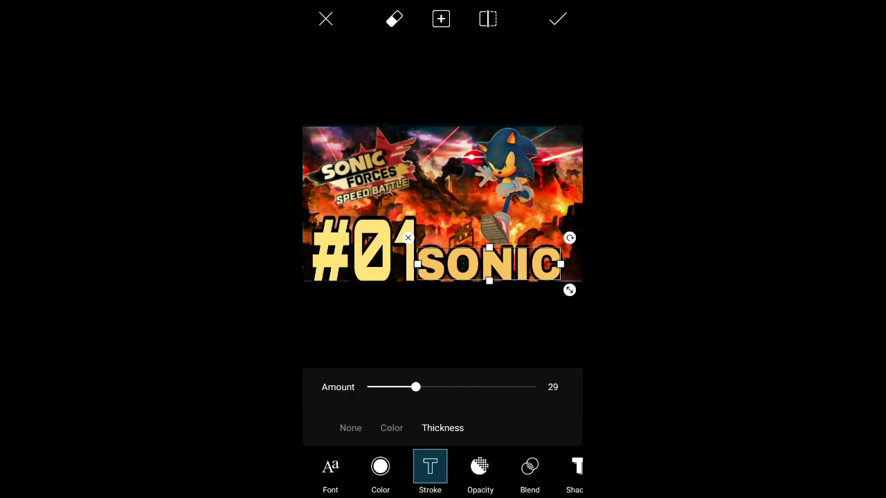
{"action": "left_click_drag", "start_coordinate": [495, 262], "coordinate": [498, 242]}
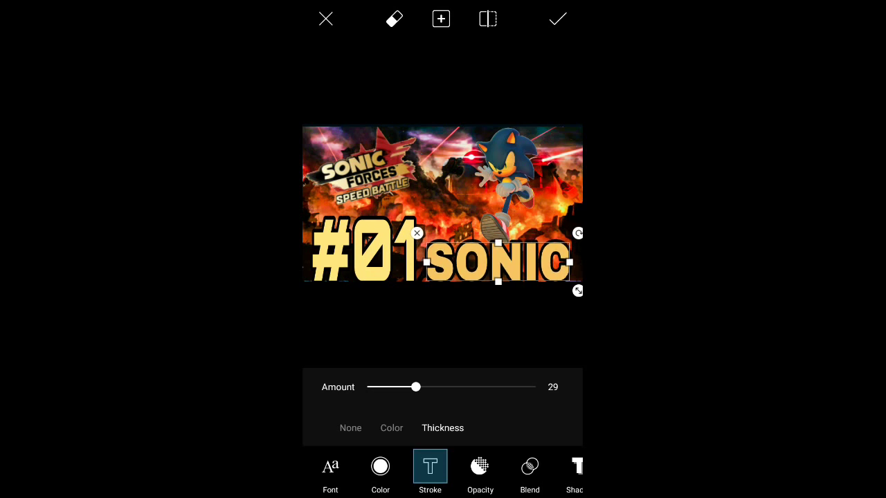
{"action": "left_click", "coordinate": [558, 18]}
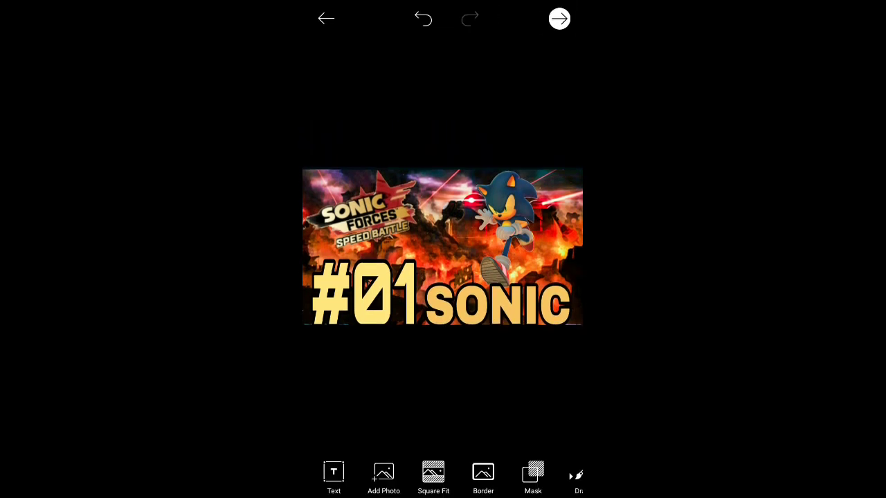
Bring up the thumbnail's Send/Upload/Save share options, dismiss them, and go to the home screen.
{"action": "left_click", "coordinate": [559, 19]}
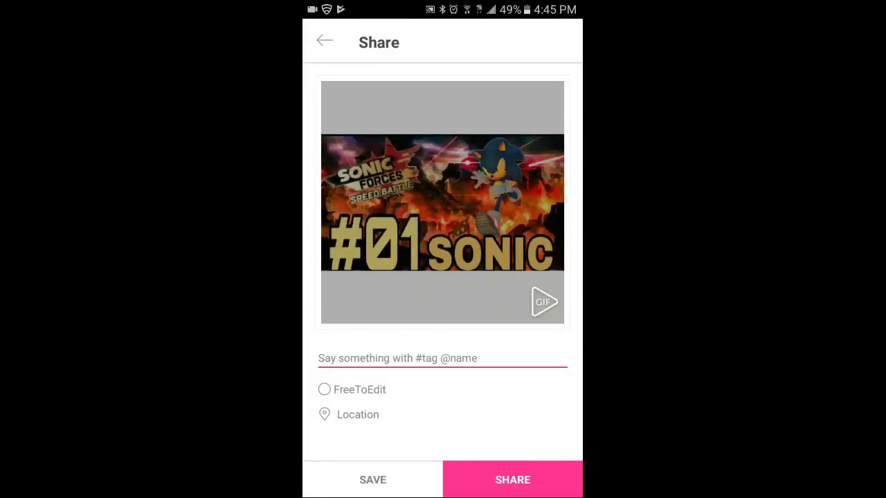
{"action": "left_click", "coordinate": [512, 480]}
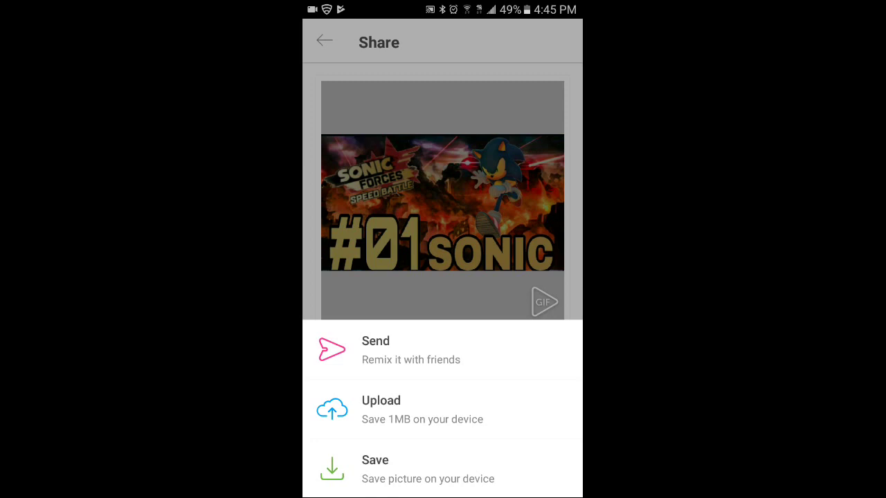
{"action": "key", "text": "Escape"}
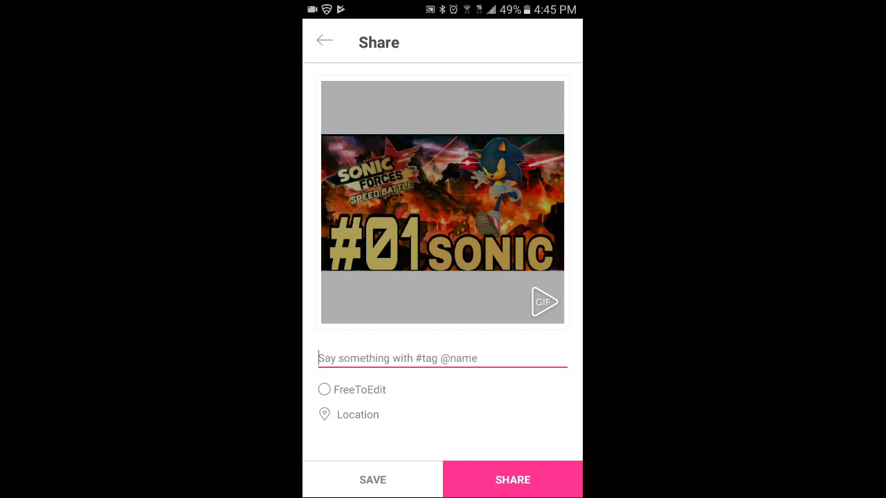
{"action": "key", "text": "Home"}
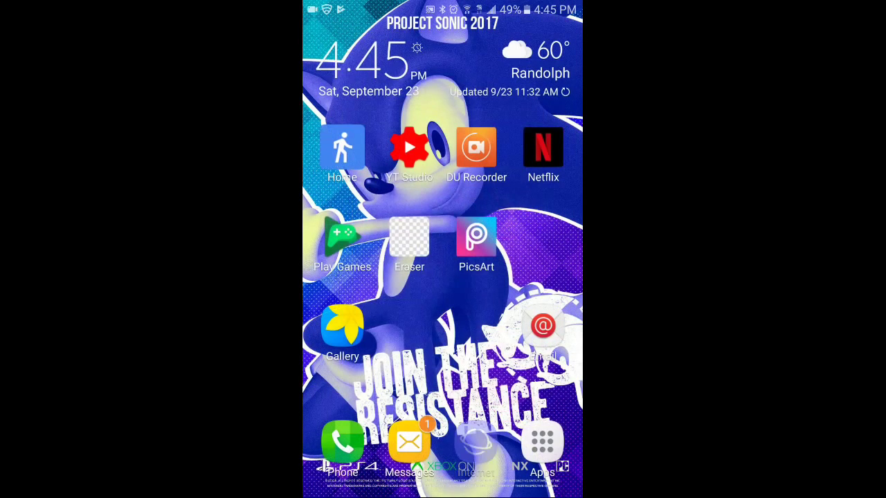
Open the app drawer and swipe through its pages to find YT Studio.
{"action": "left_click", "coordinate": [542, 443]}
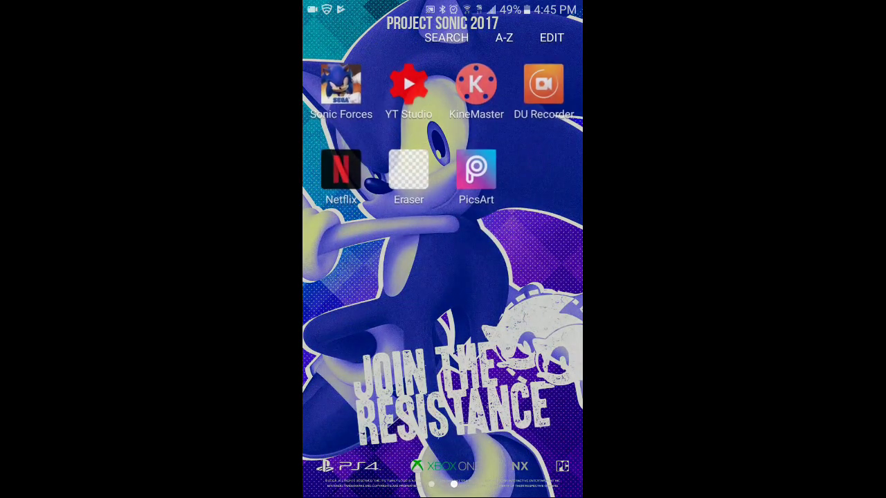
{"action": "left_click_drag", "start_coordinate": [360, 277], "coordinate": [540, 277]}
{"action": "key", "text": "Home"}
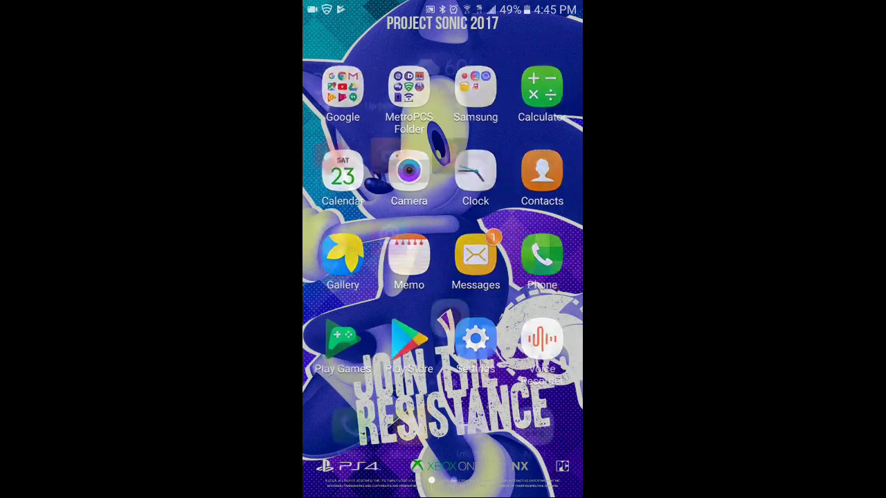
{"action": "left_click", "coordinate": [543, 443]}
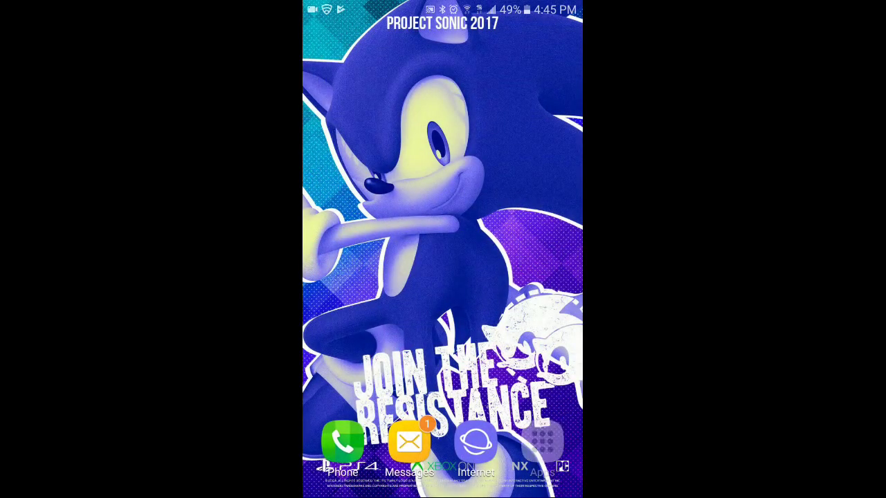
{"action": "left_click_drag", "start_coordinate": [526, 277], "coordinate": [346, 276]}
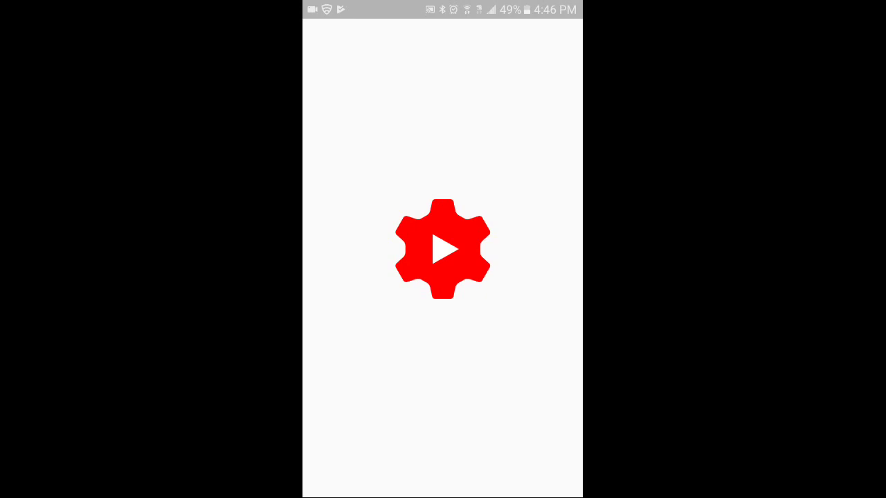
{"action": "scroll", "coordinate": [442, 283], "scroll_direction": "down", "scroll_amount": 3}
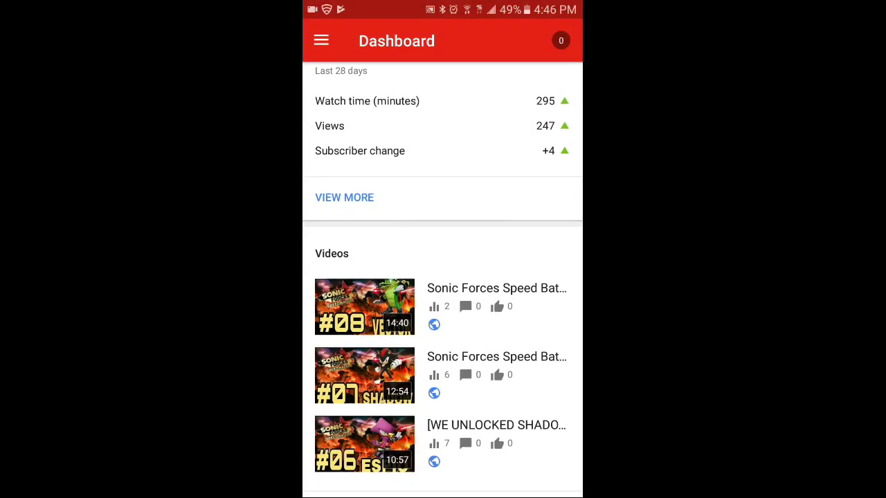
{"action": "left_click", "coordinate": [425, 260]}
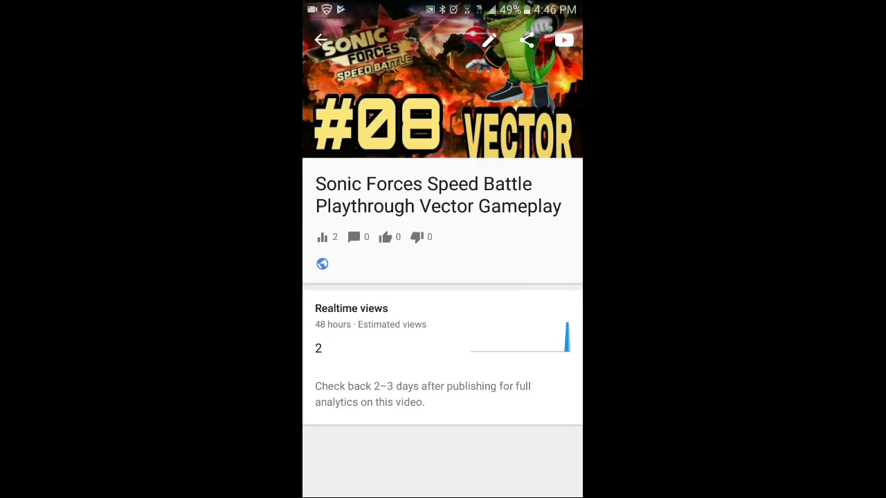
{"action": "left_click", "coordinate": [489, 40]}
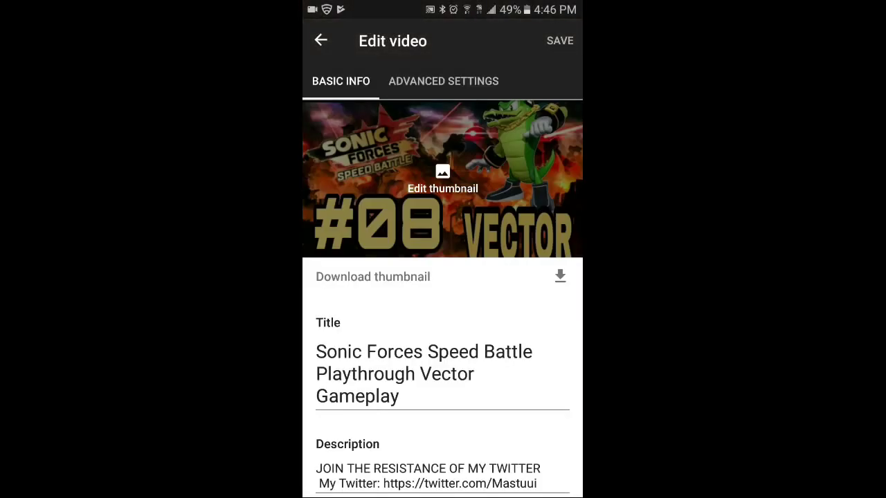
{"action": "left_click", "coordinate": [442, 180]}
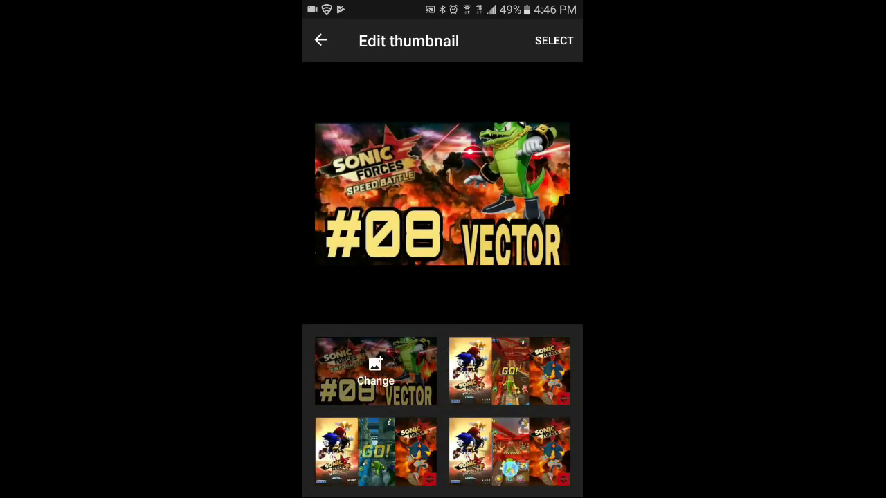
{"action": "left_click", "coordinate": [376, 371]}
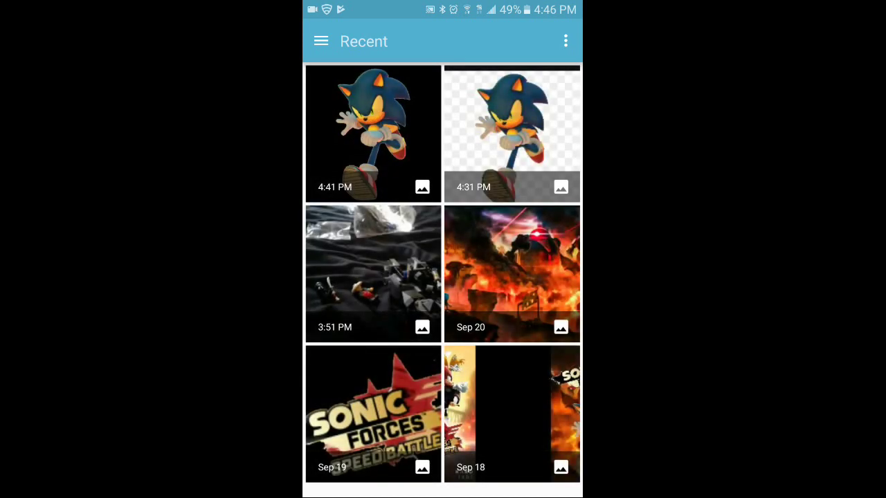
{"action": "key", "text": "Escape"}
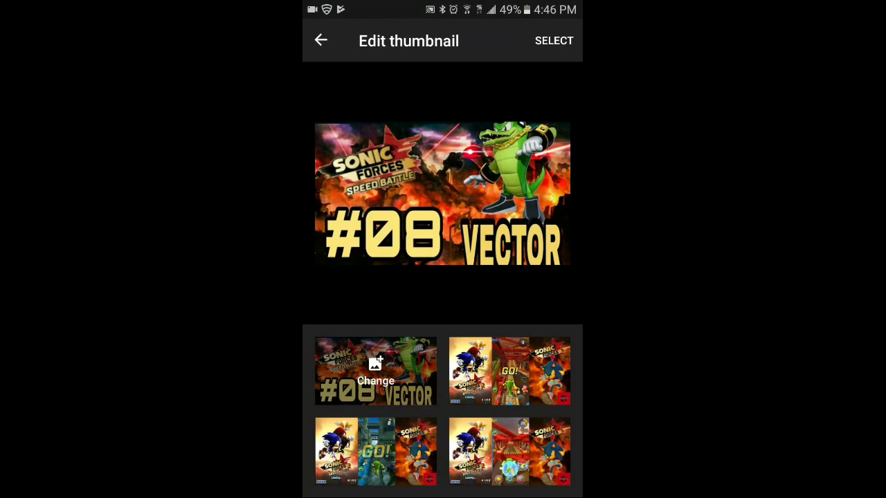
{"action": "key", "text": "Escape"}
{"action": "key", "text": "Escape"}
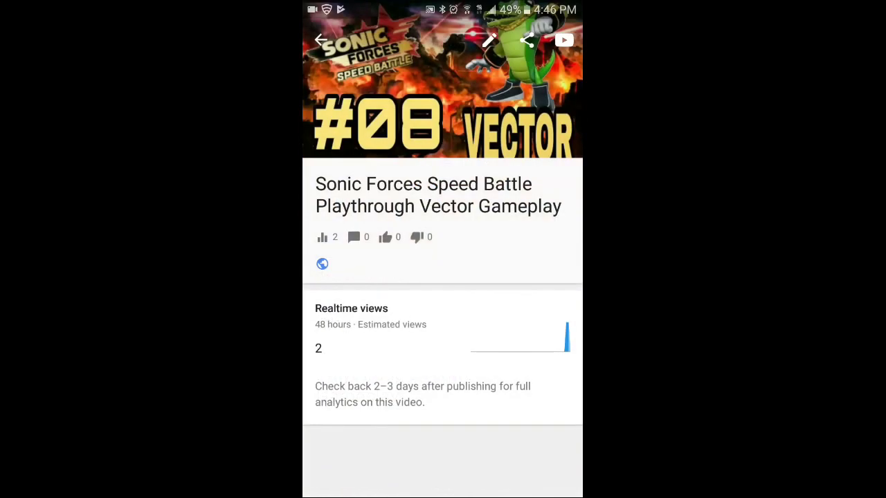
{"action": "key", "text": "Escape"}
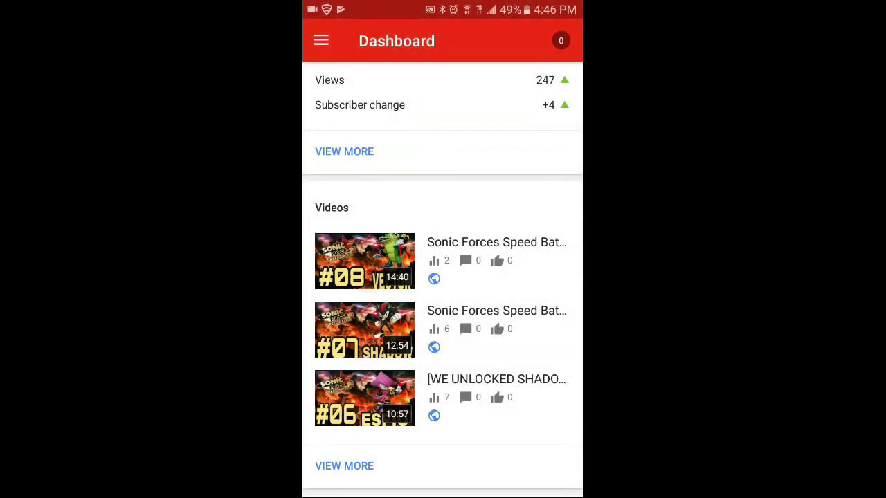
Press Home to leave YouTube Studio for the Android home screen.
{"action": "key", "text": "Home"}
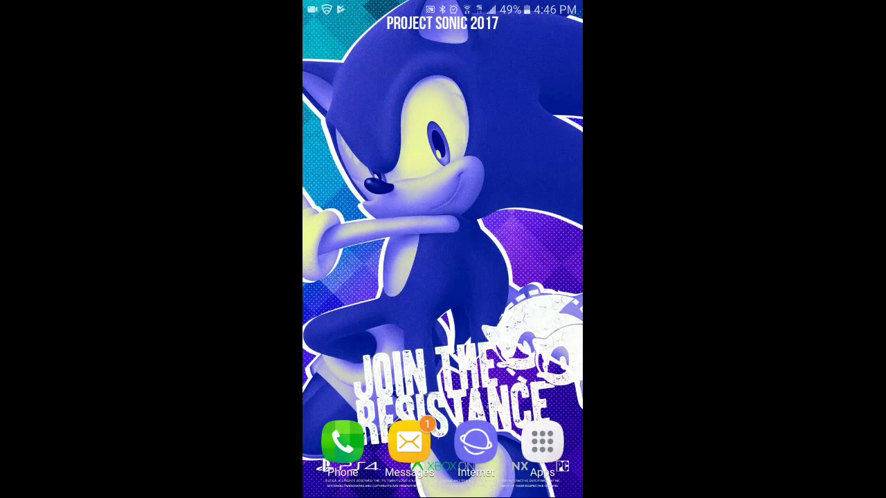